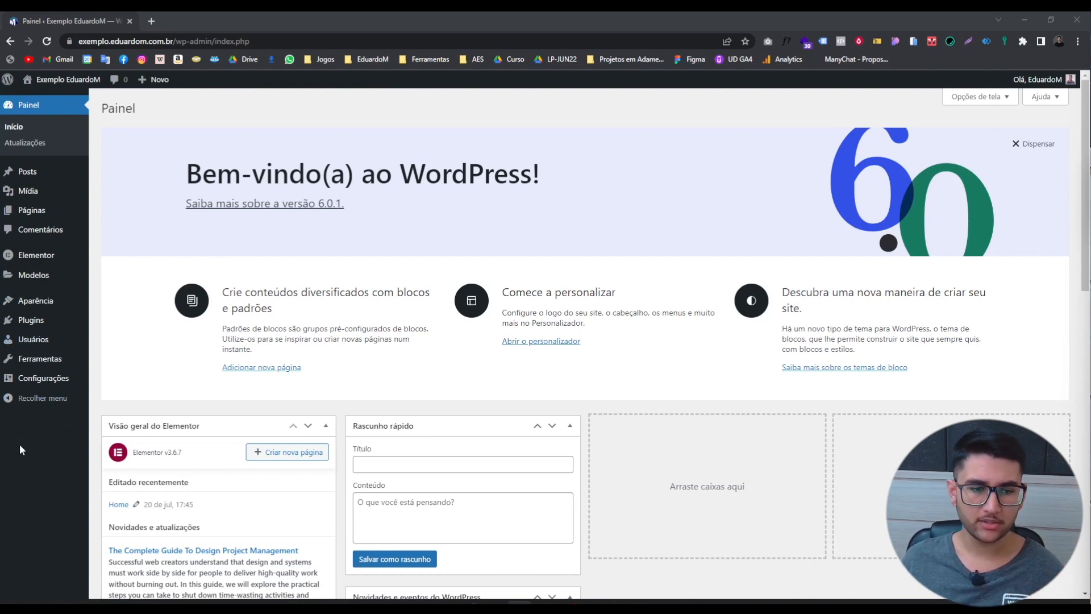
Find the Elementor Header & Footer Builder plugin in the plugin directory, install it and activate it.
mouse_move(40, 320)
click(121, 340)
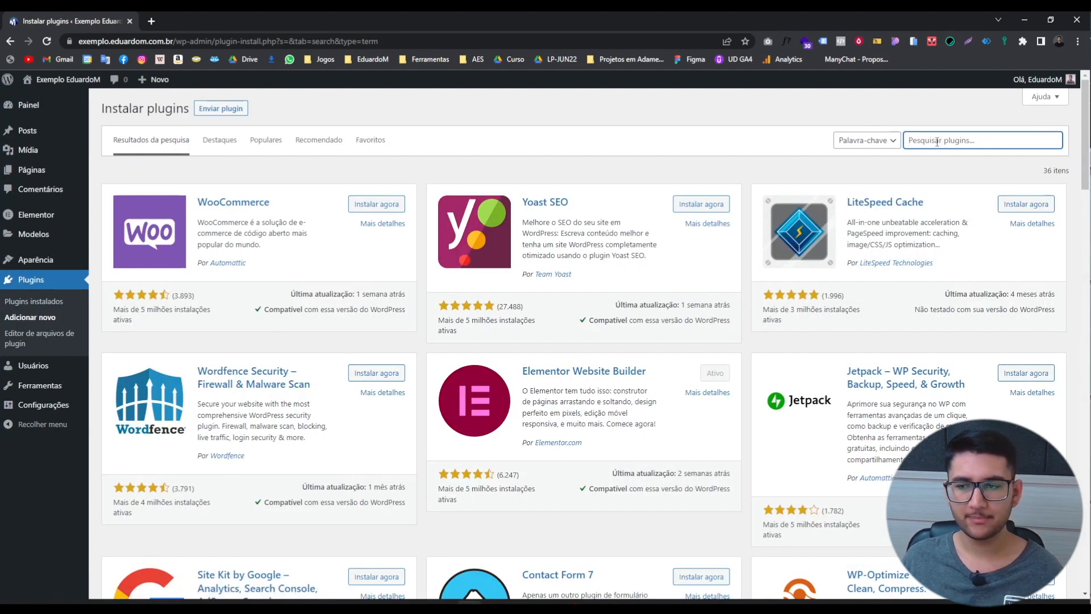
text(Elementor Header & Footer Builde)
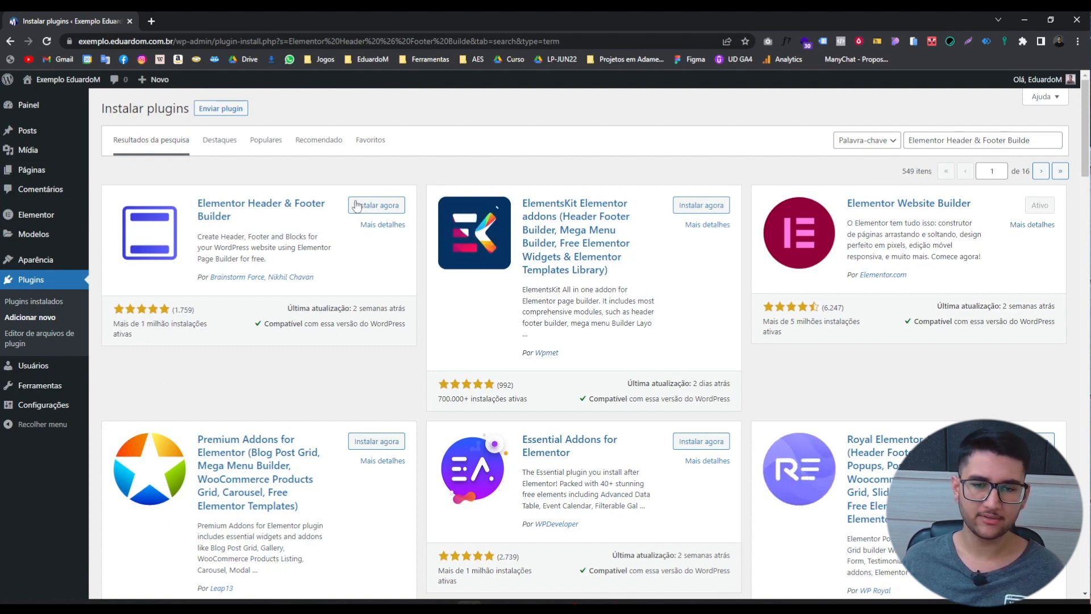
click(377, 206)
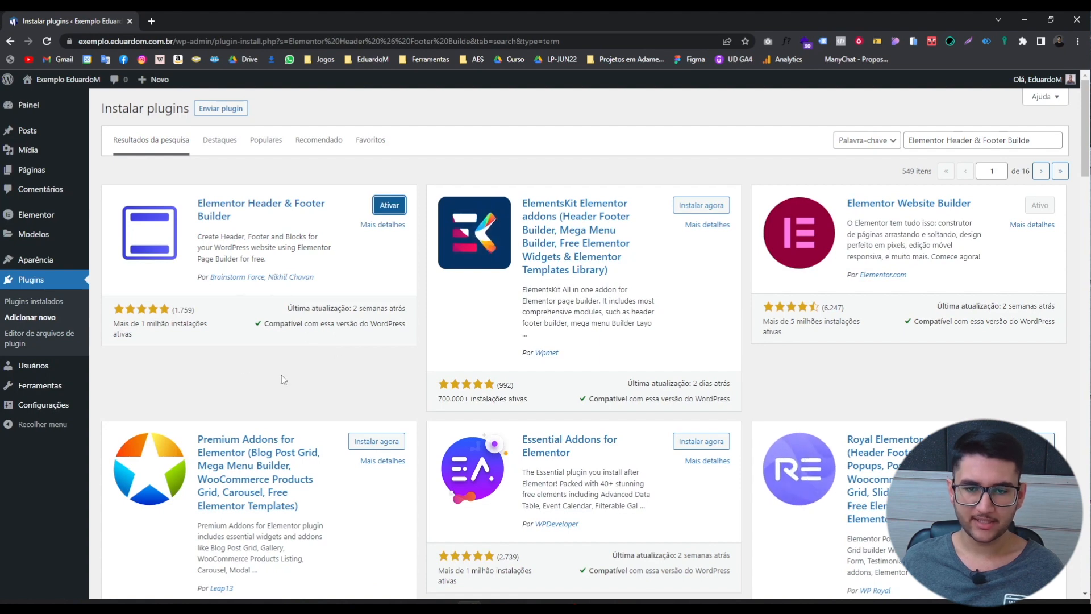
click(389, 209)
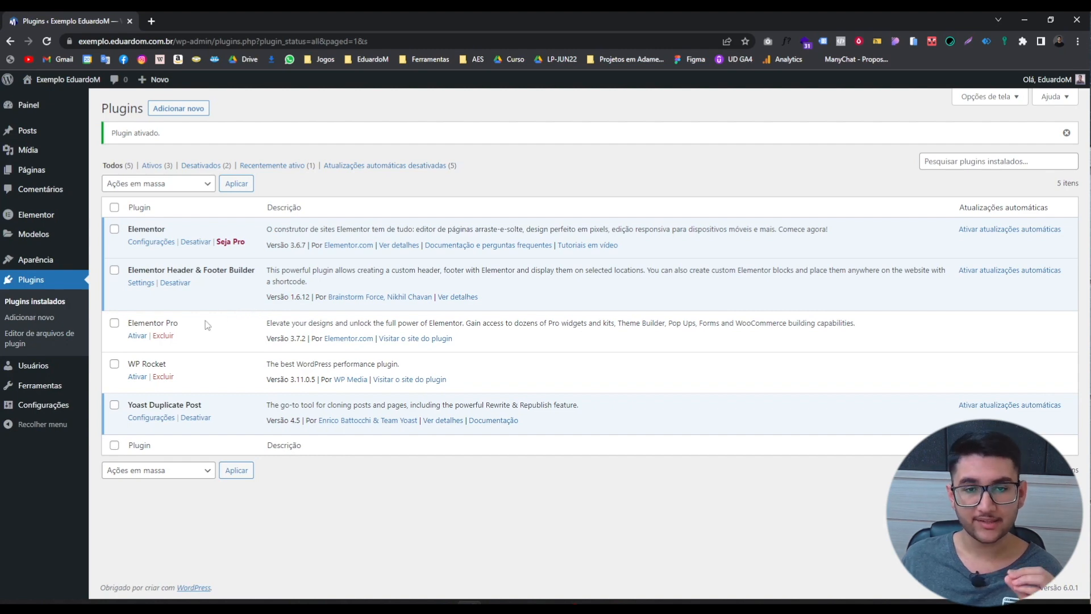
Add a new template in Elementor Header & Footer Builder titled "Cabeçalho" with the template type Cabeçalho.
click(138, 288)
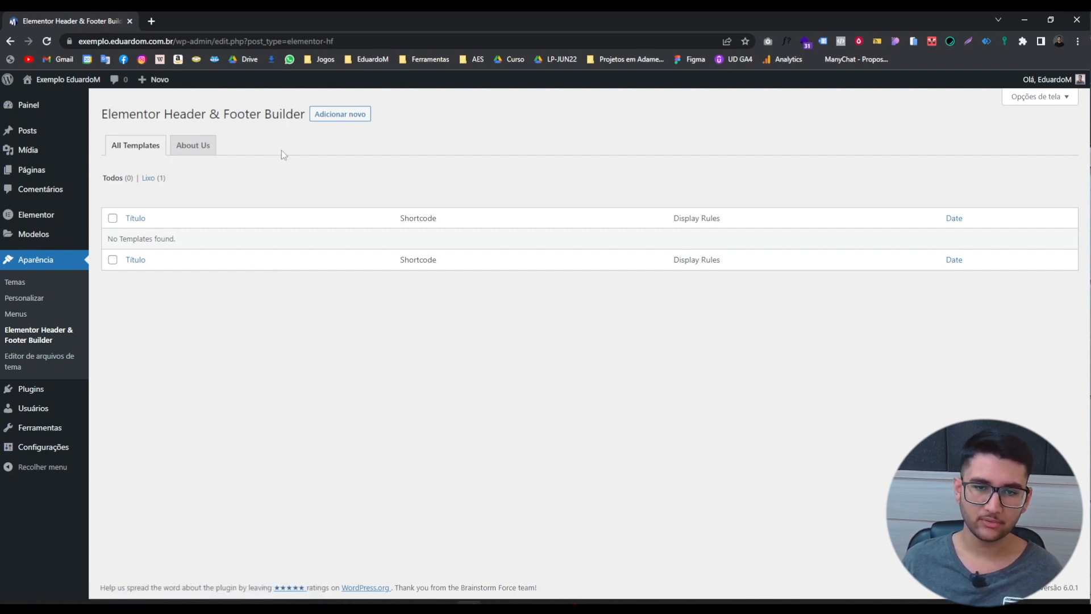
click(359, 116)
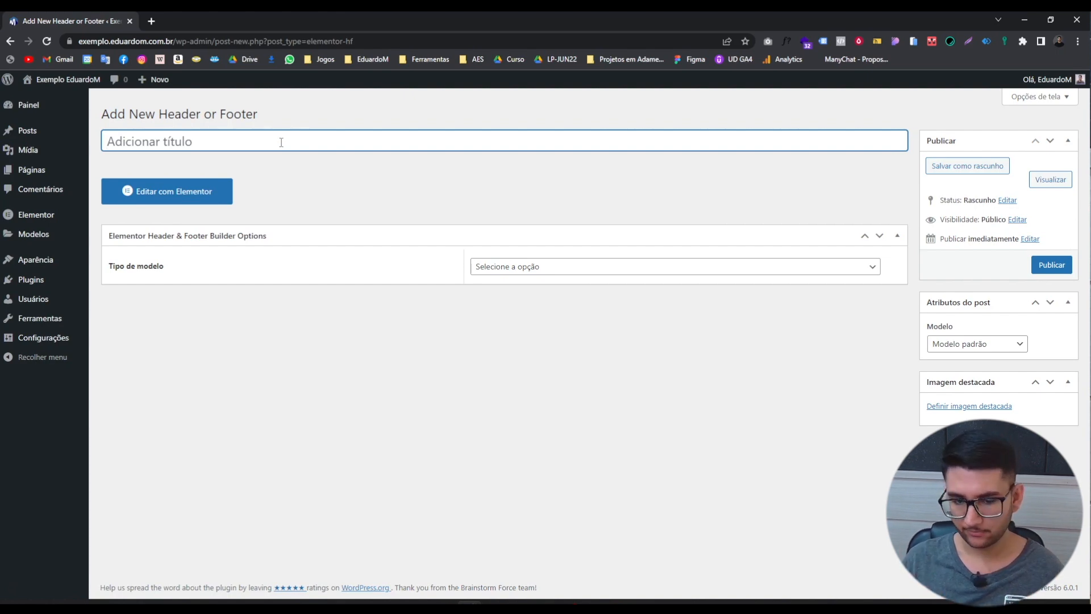
text(Cabeç)
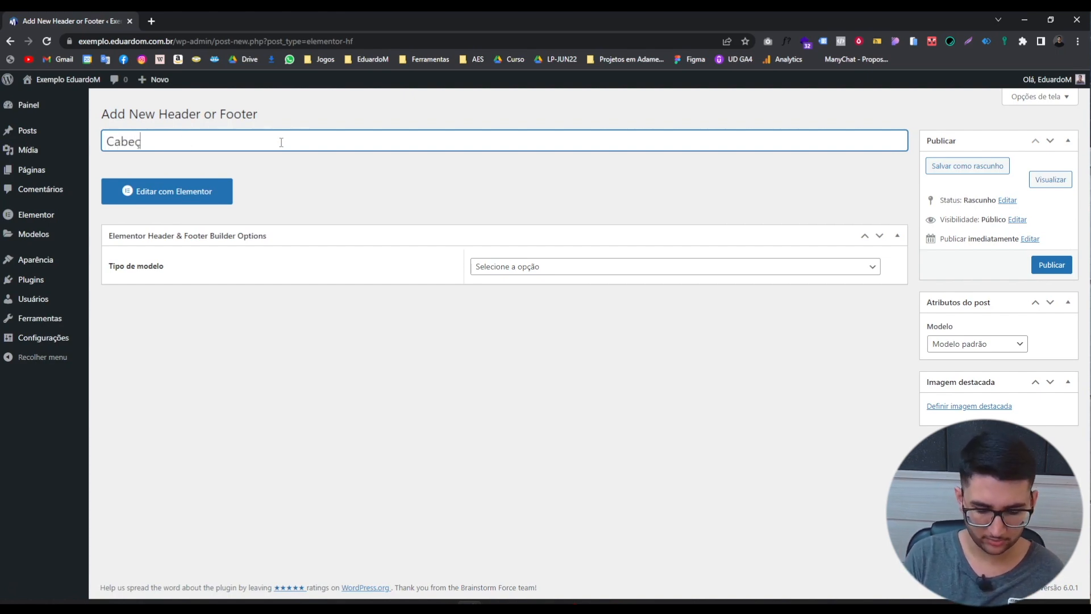
text(alho)
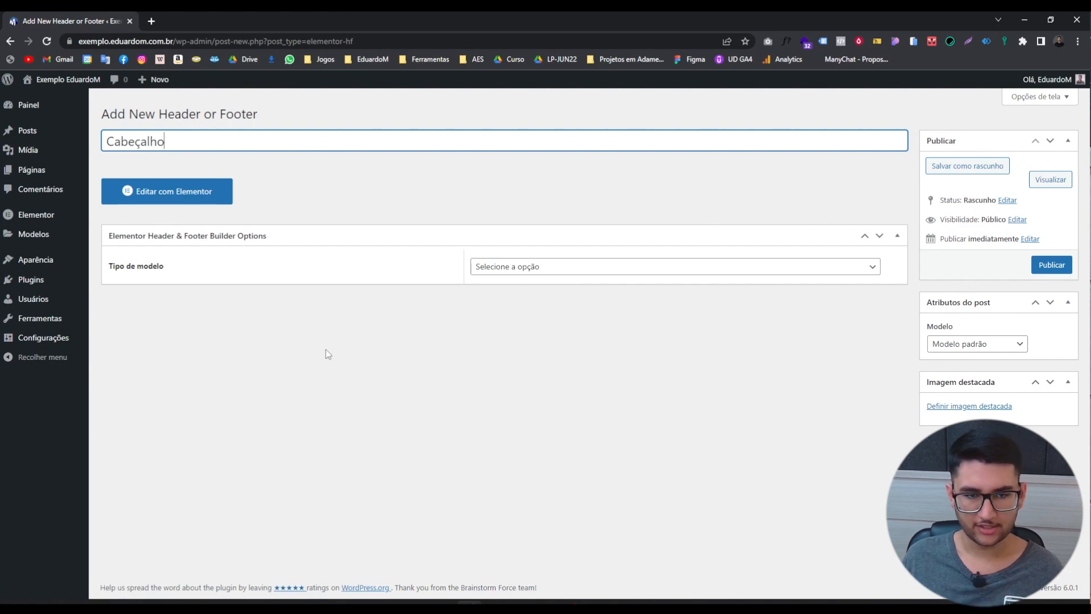
click(495, 272)
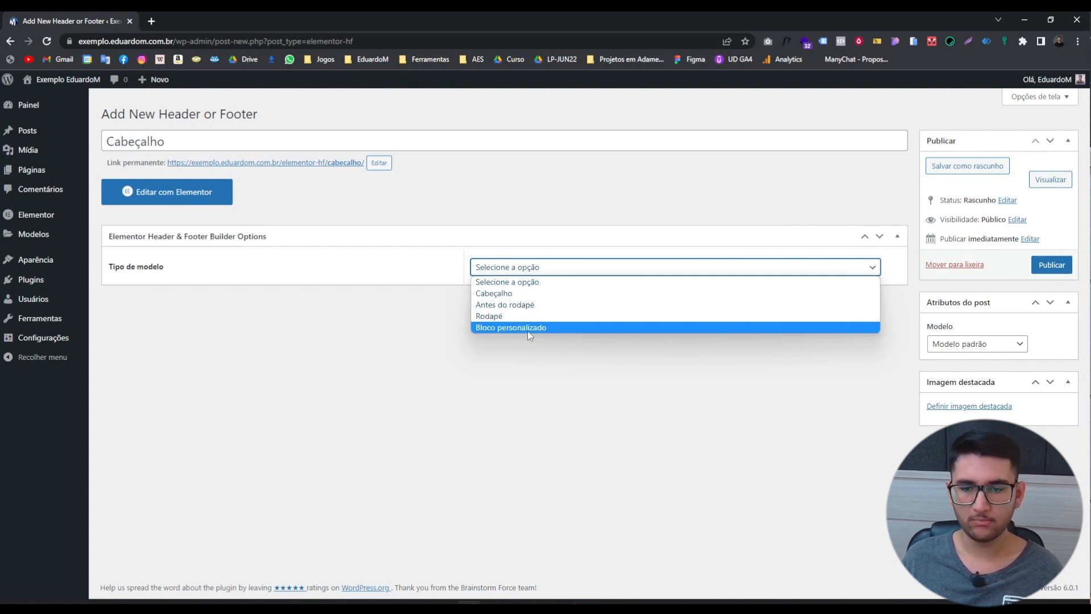
click(534, 293)
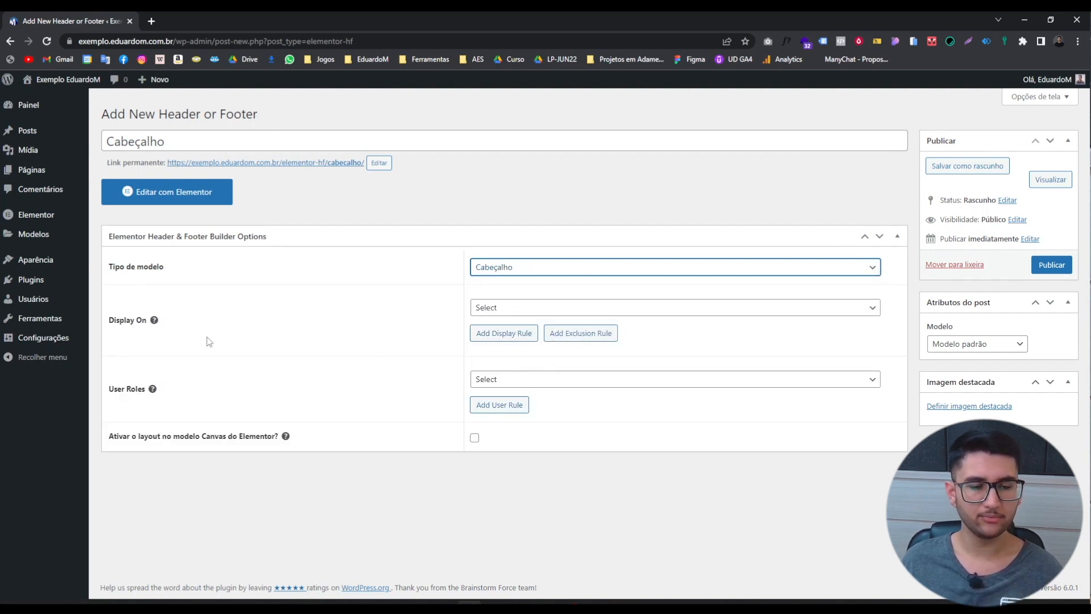
Try the display rule Specific Pages / Posts / Taxonomies, etc. for the header and search its targets for "home".
click(503, 317)
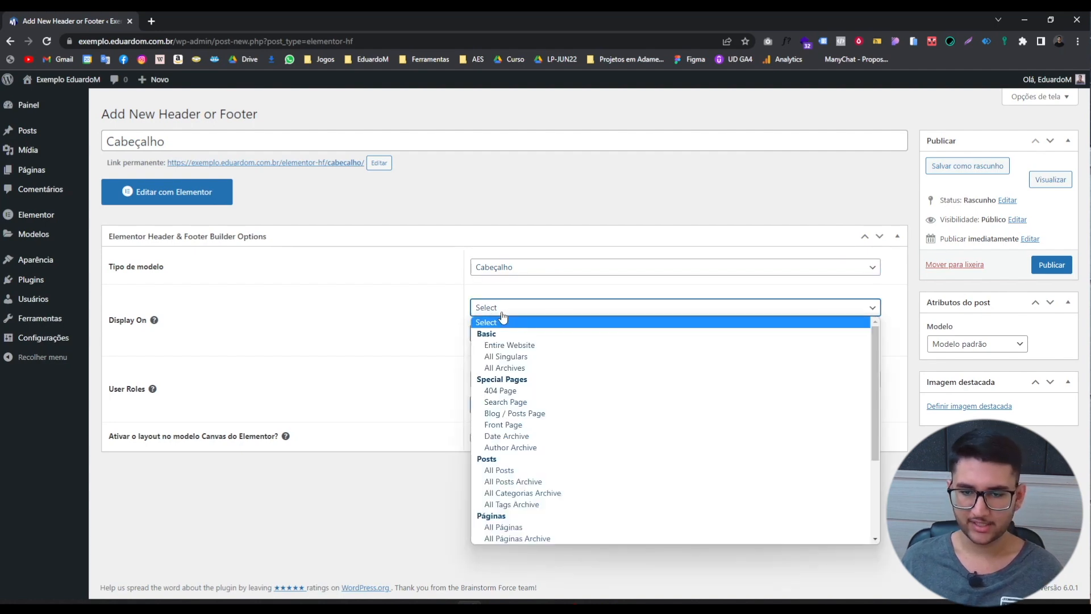
scroll(554, 392, down, 3)
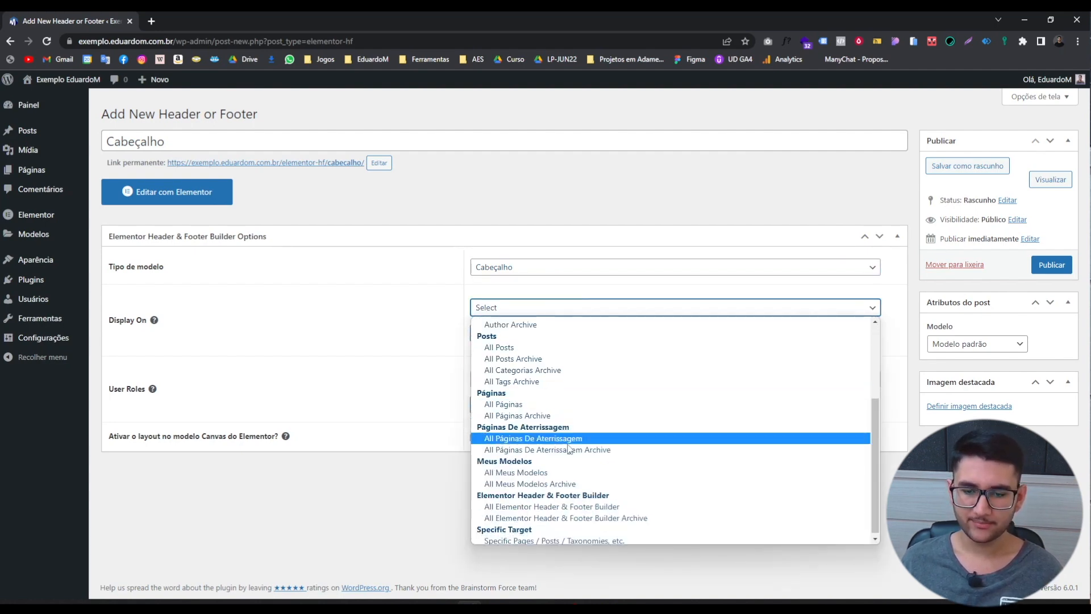
scroll(578, 540, up, 5)
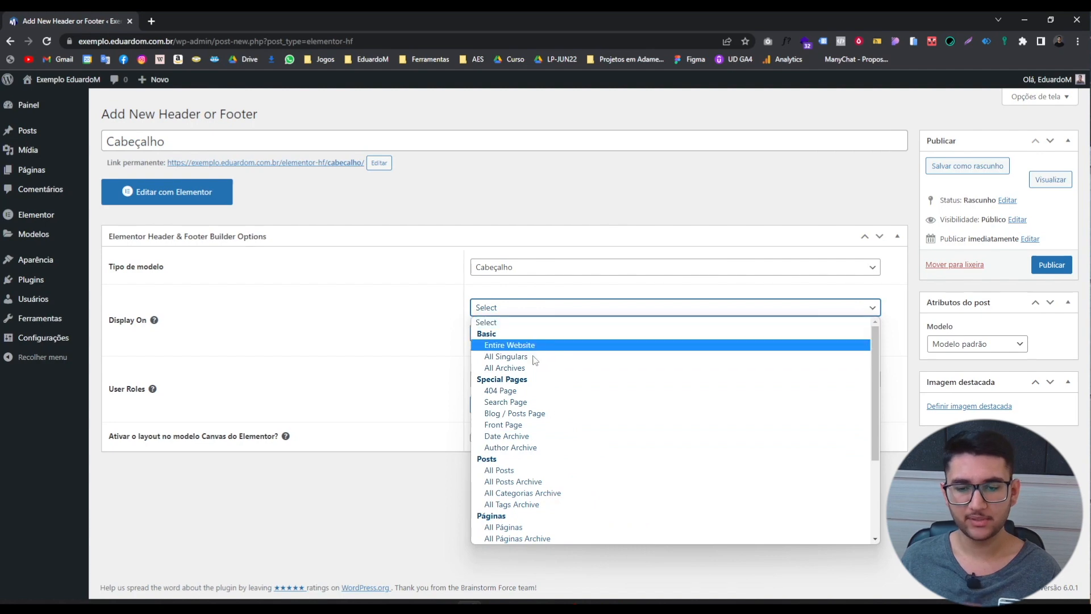
scroll(511, 369, down, 2)
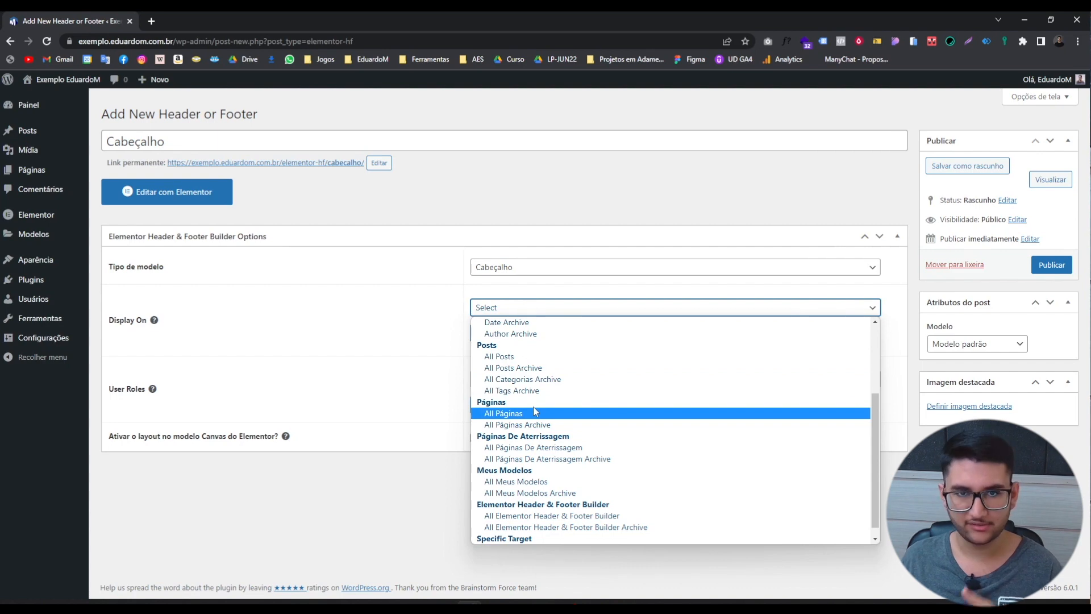
scroll(533, 487, down, 1)
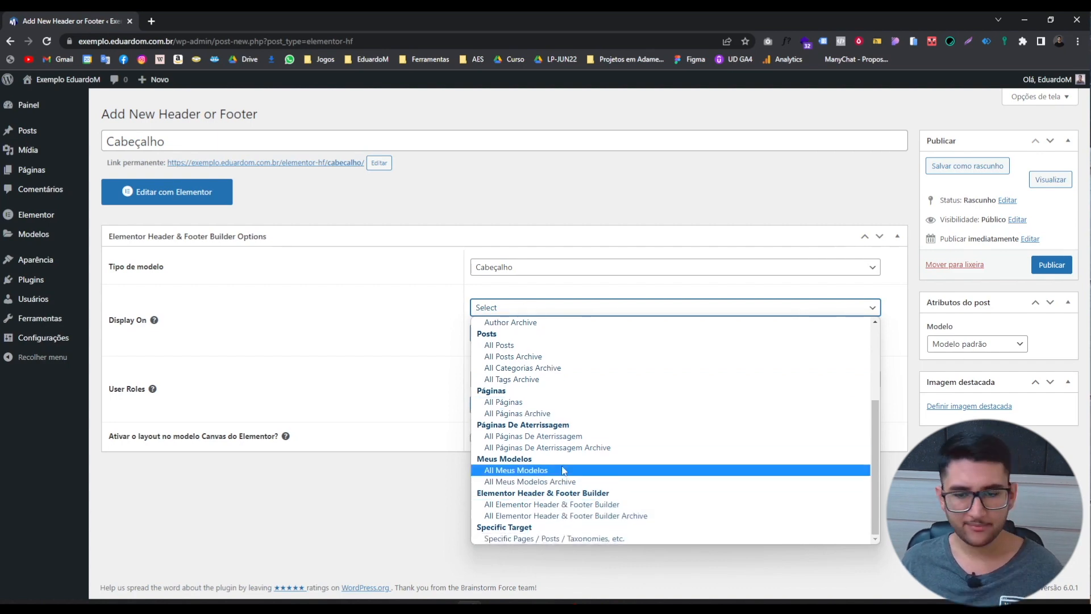
scroll(555, 397, up, 4)
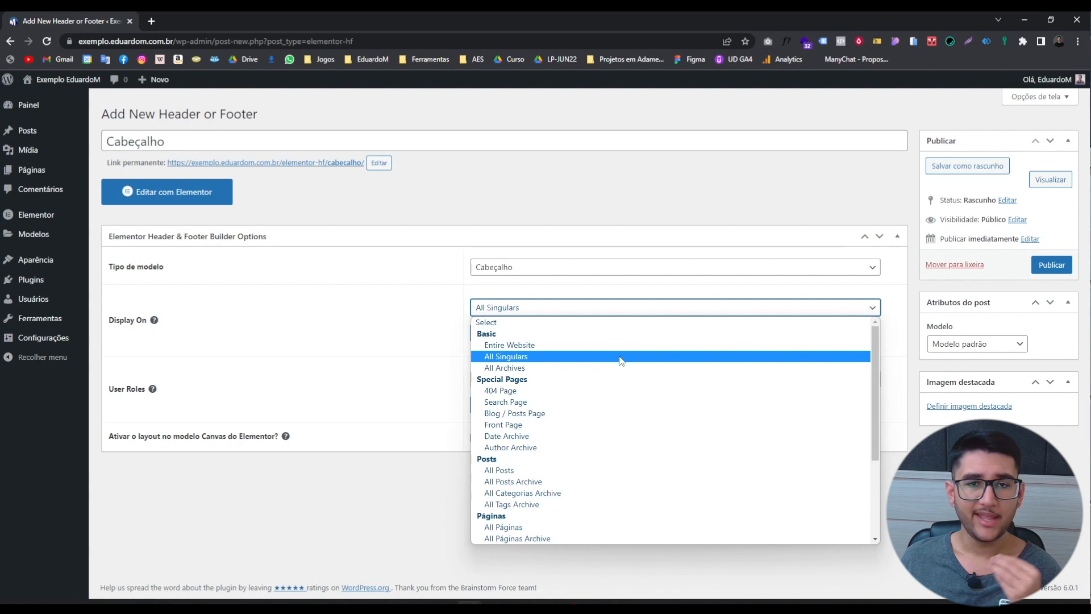
scroll(531, 500, down, 4)
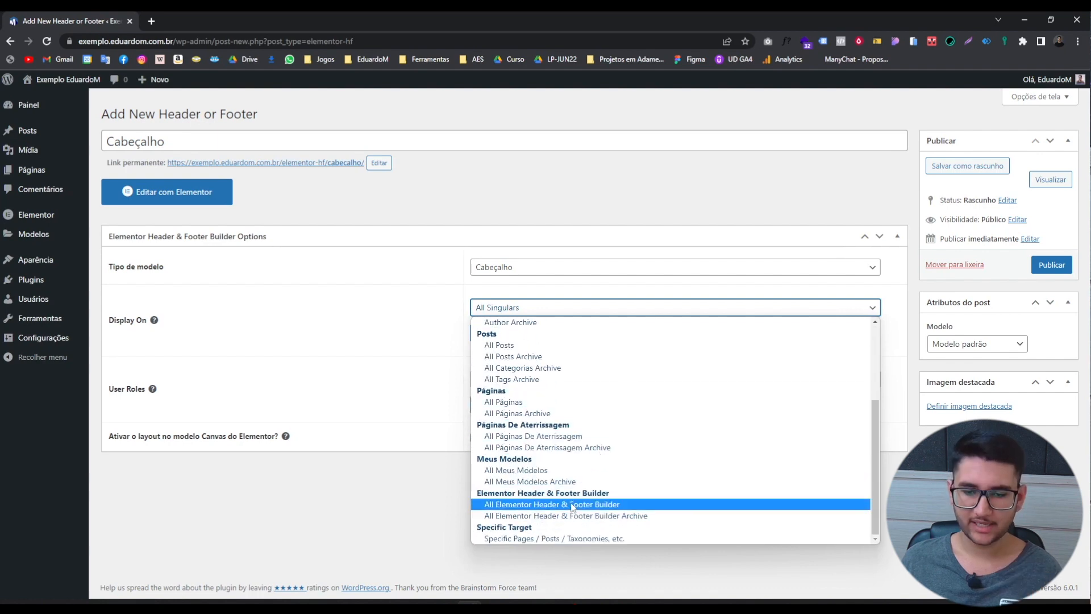
click(517, 537)
click(546, 344)
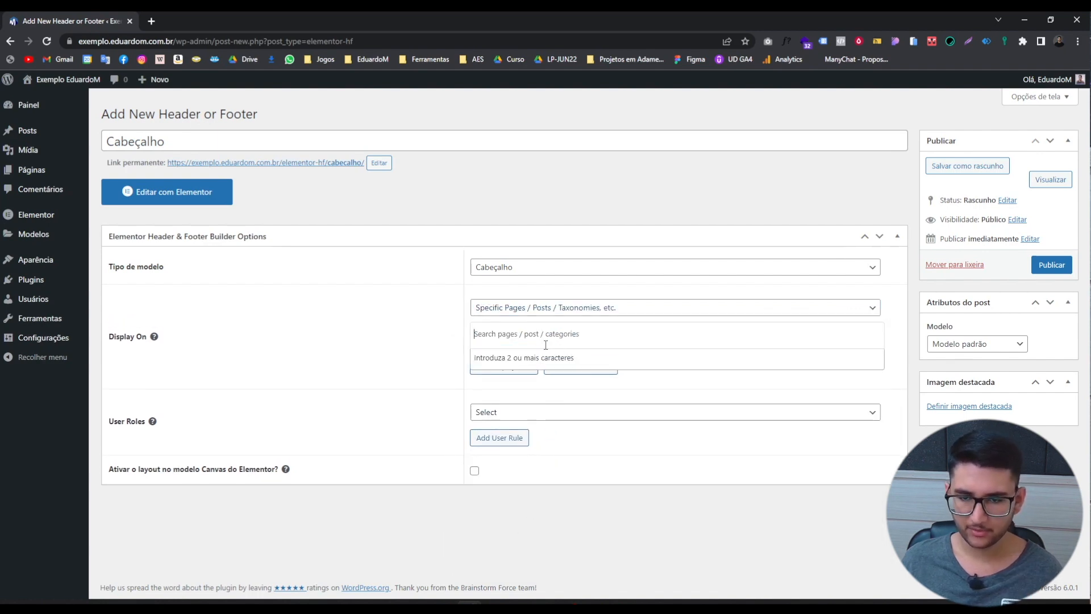
text(home)
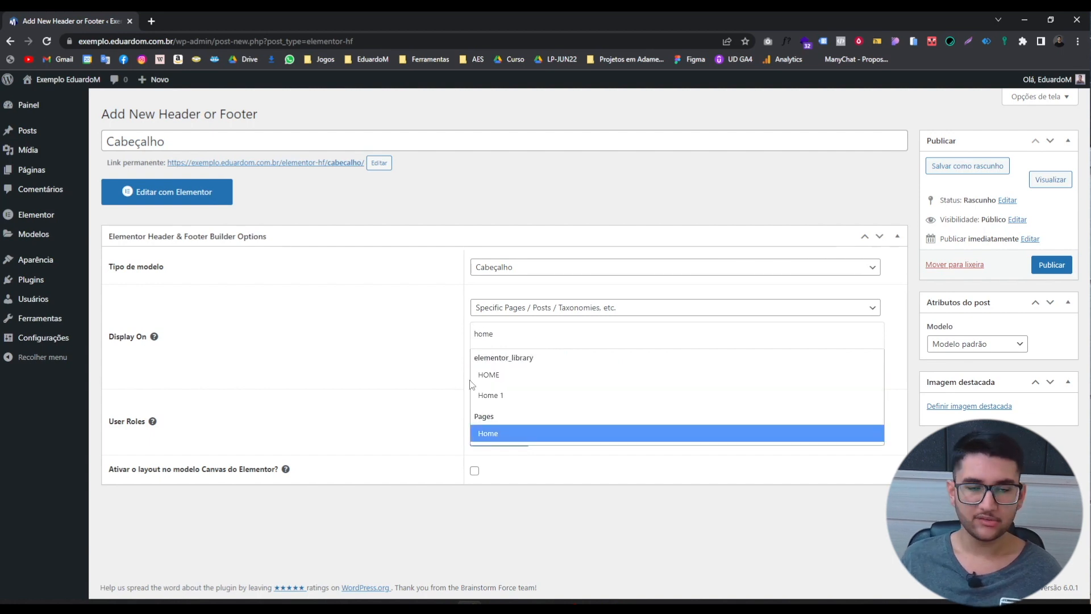
drag(529, 334, 469, 319)
Set the header template's display rule to Entire Website.
click(584, 310)
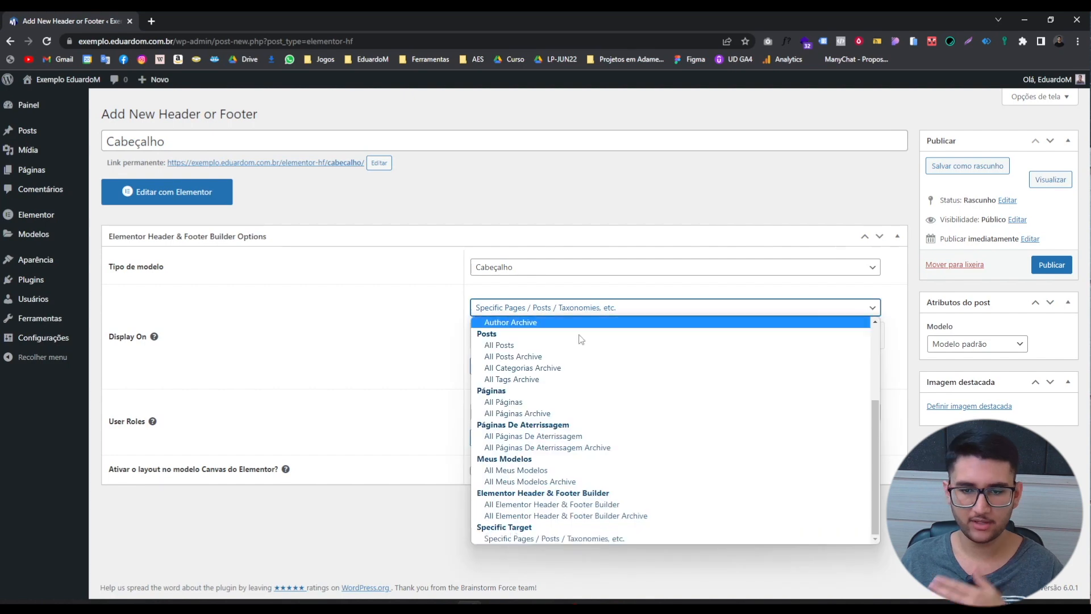
scroll(568, 398, down, 3)
scroll(568, 398, up, 2)
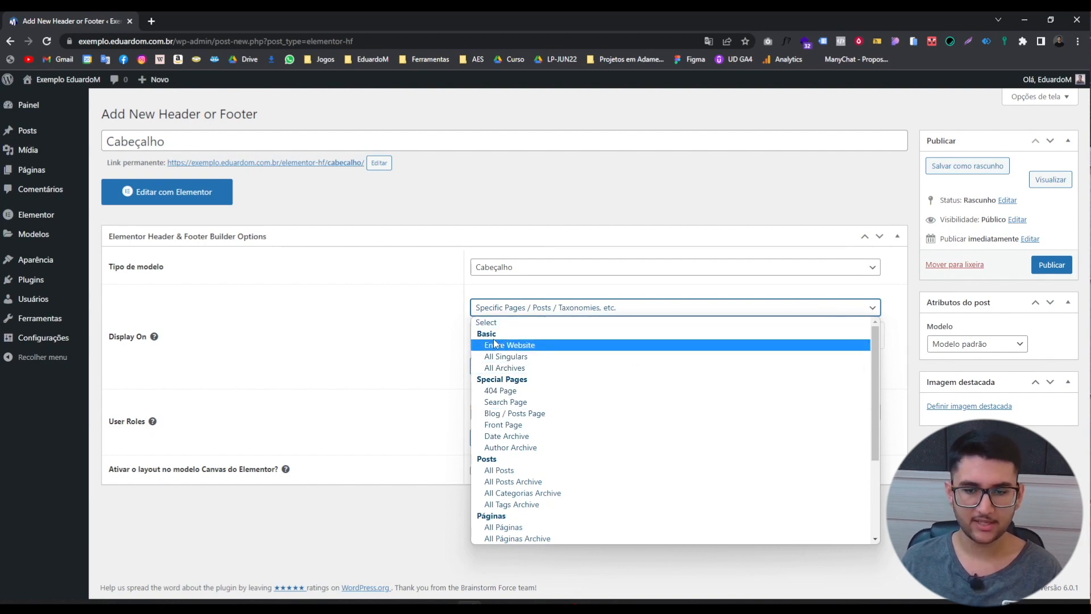
click(511, 345)
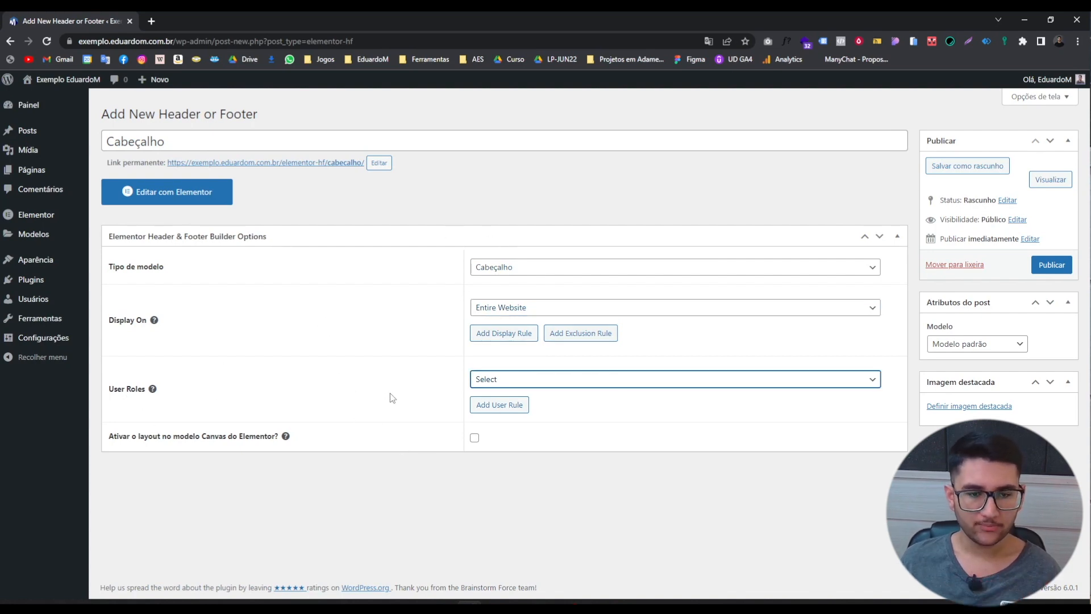
Check the available user roles without choosing one, and publish the header template.
click(525, 385)
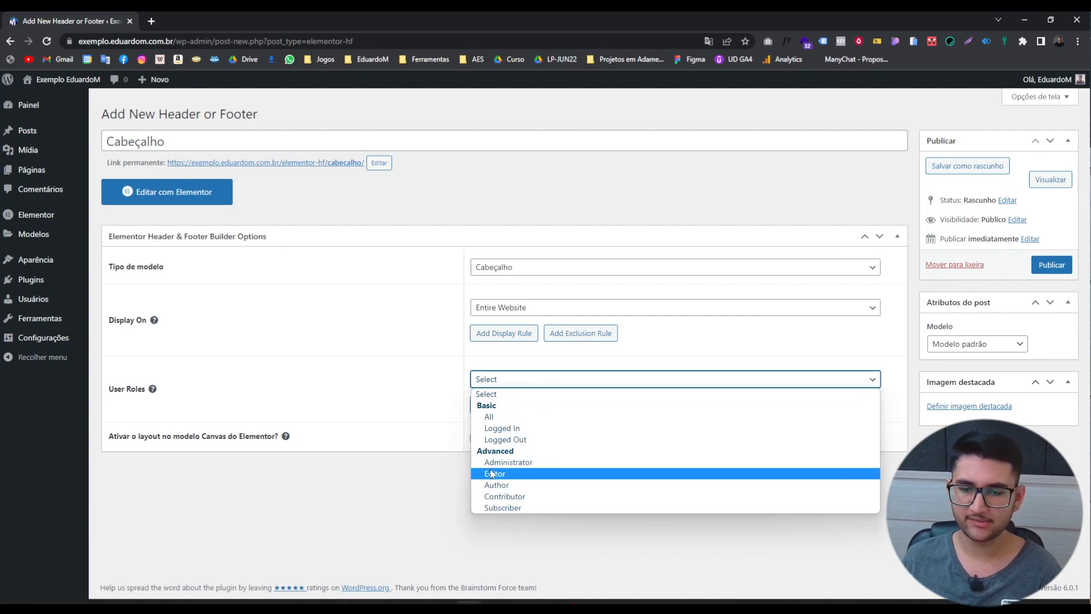
click(428, 460)
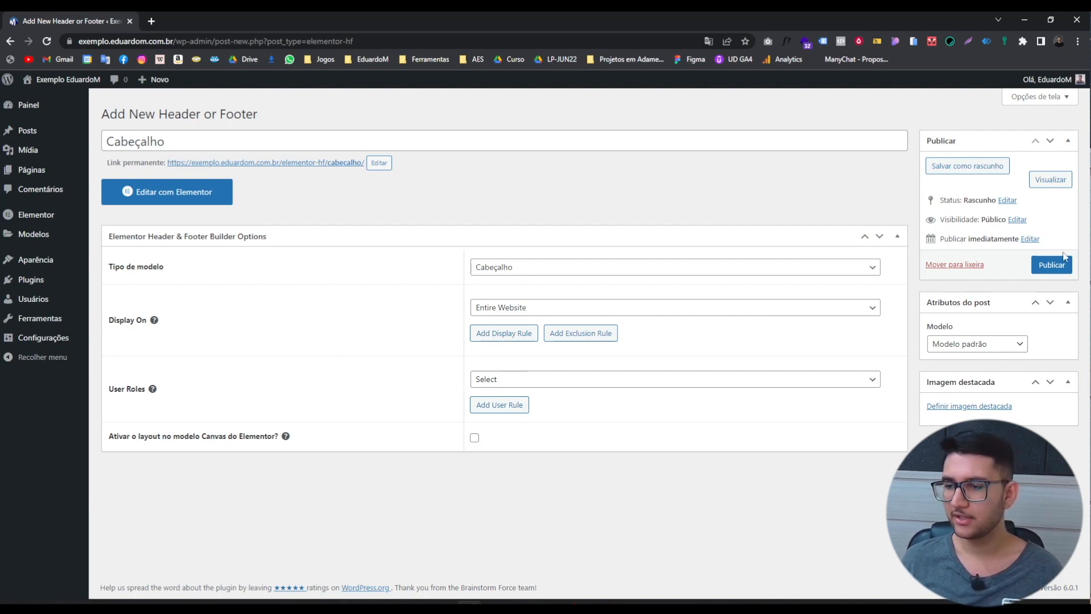
click(1054, 271)
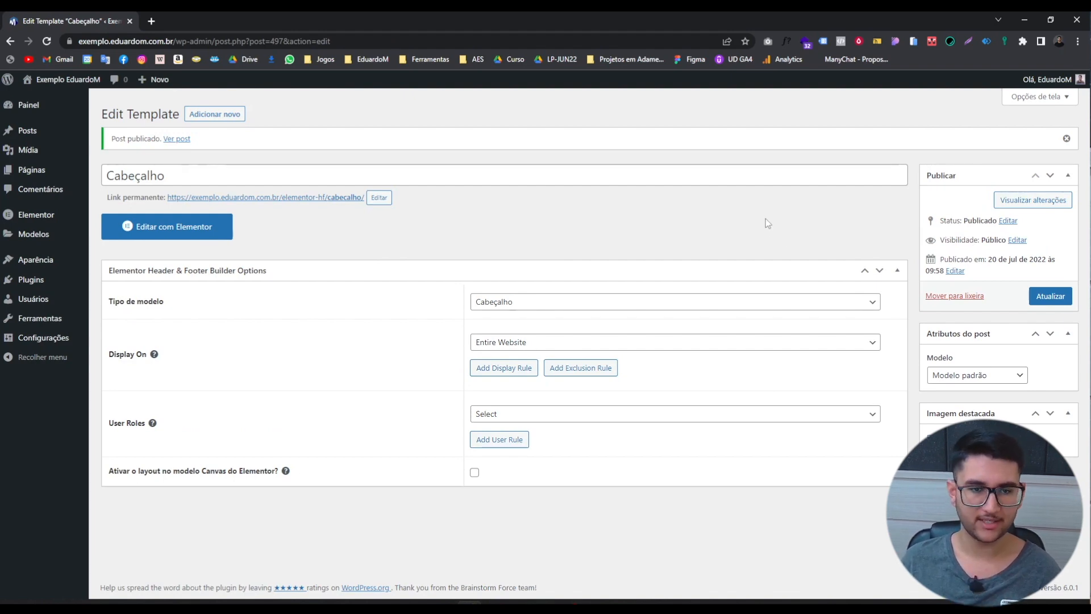
Open the header template for editing with Elementor and add a section with two equal columns.
click(158, 227)
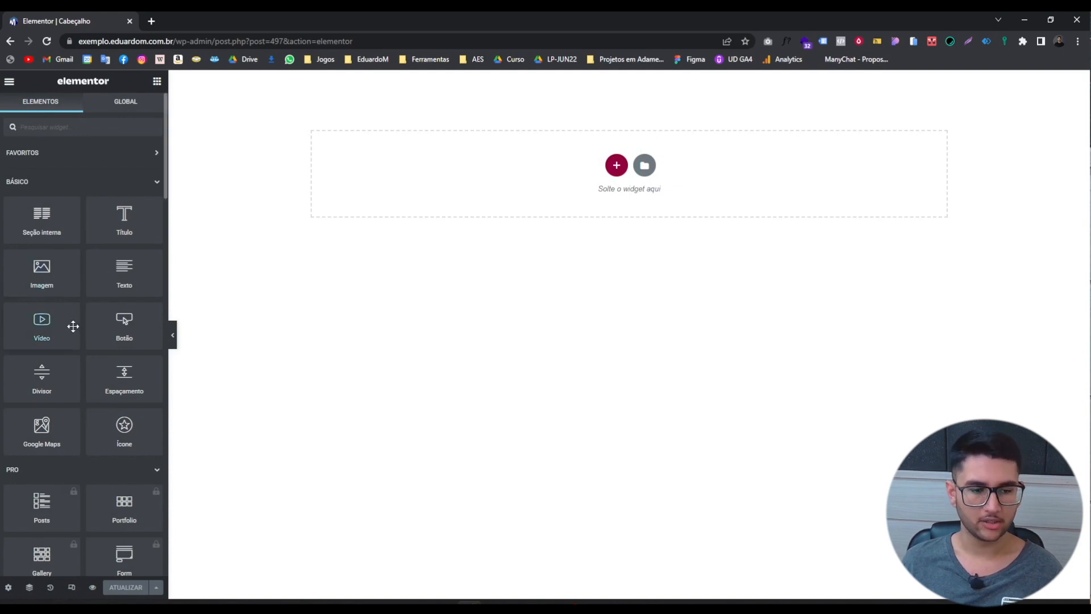
scroll(71, 341, down, 3)
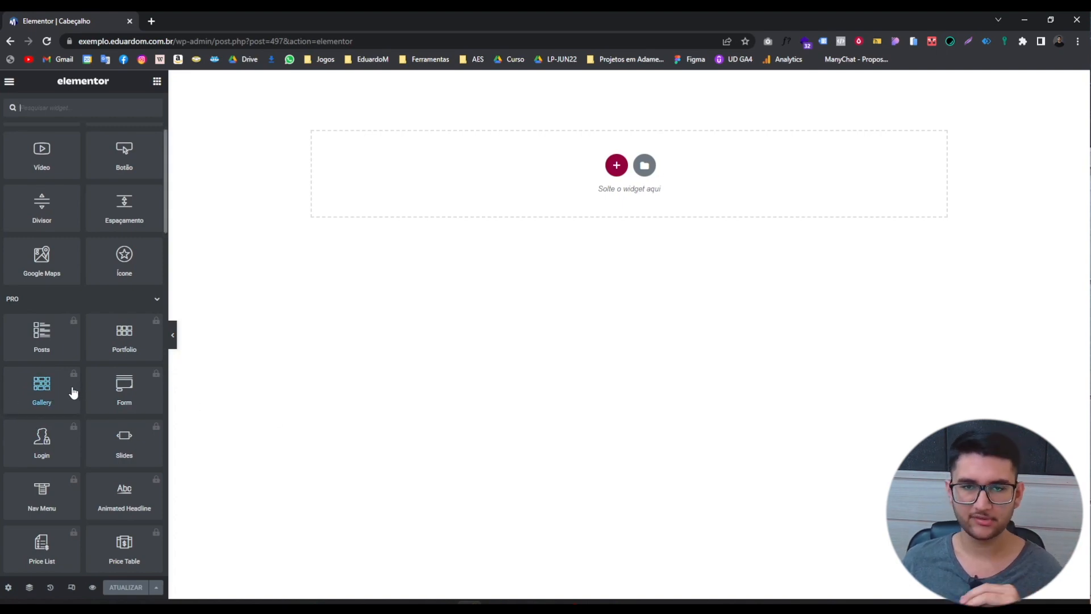
scroll(68, 394, up, 3)
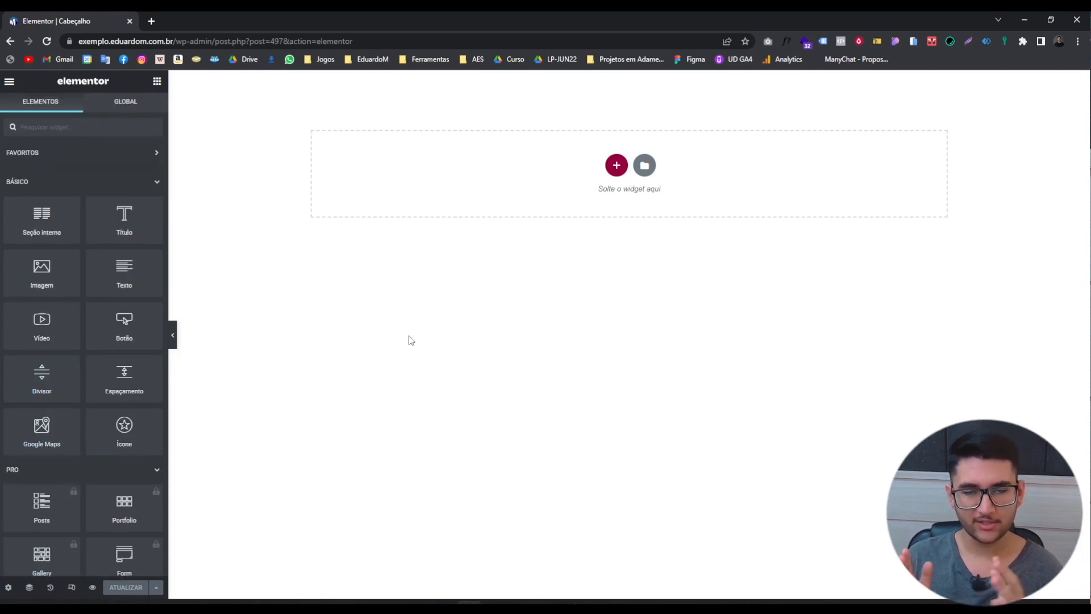
click(617, 165)
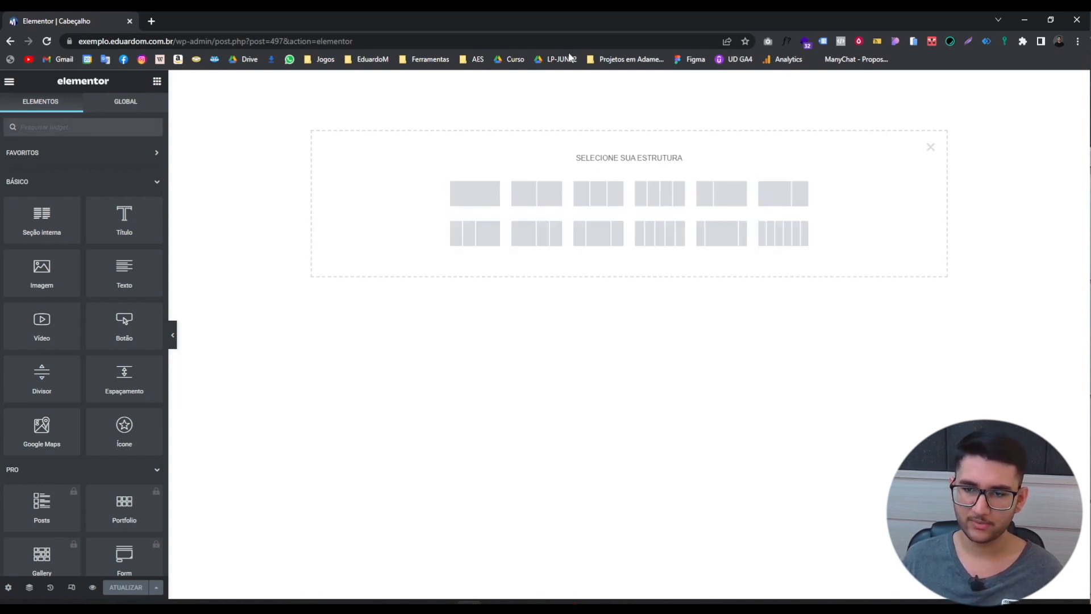
click(533, 197)
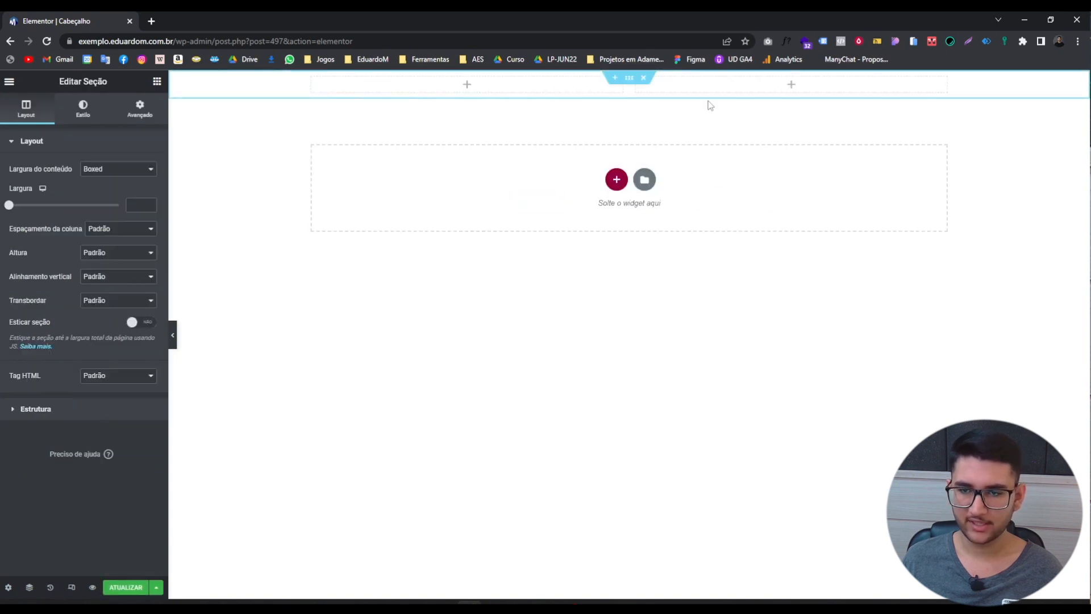
Add an image widget to the section's first column and insert the black logoipsum logo from the media library.
click(156, 81)
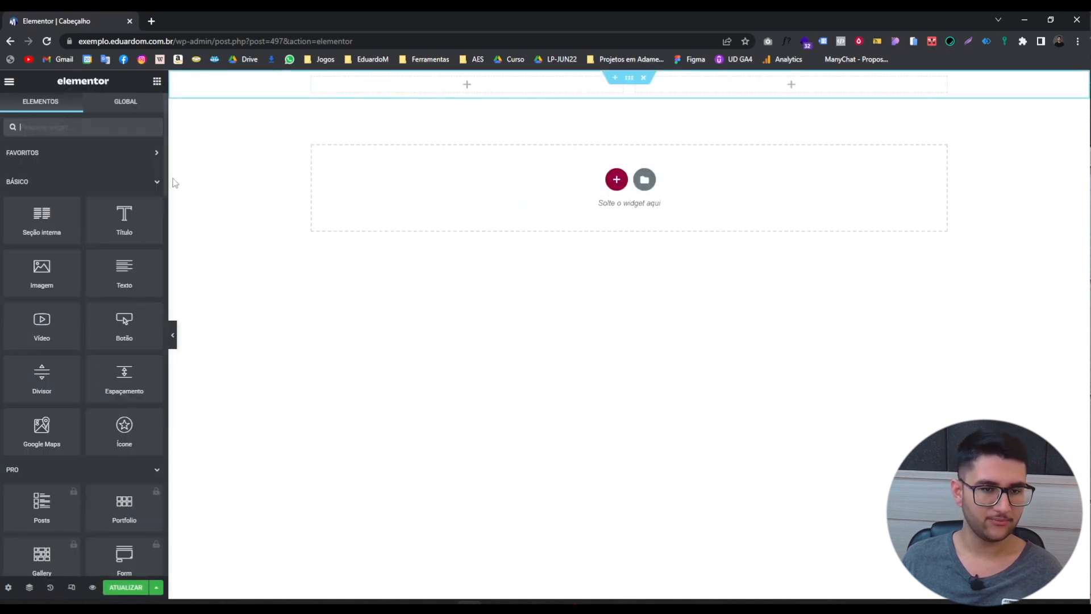
drag(59, 271, 376, 84)
click(97, 214)
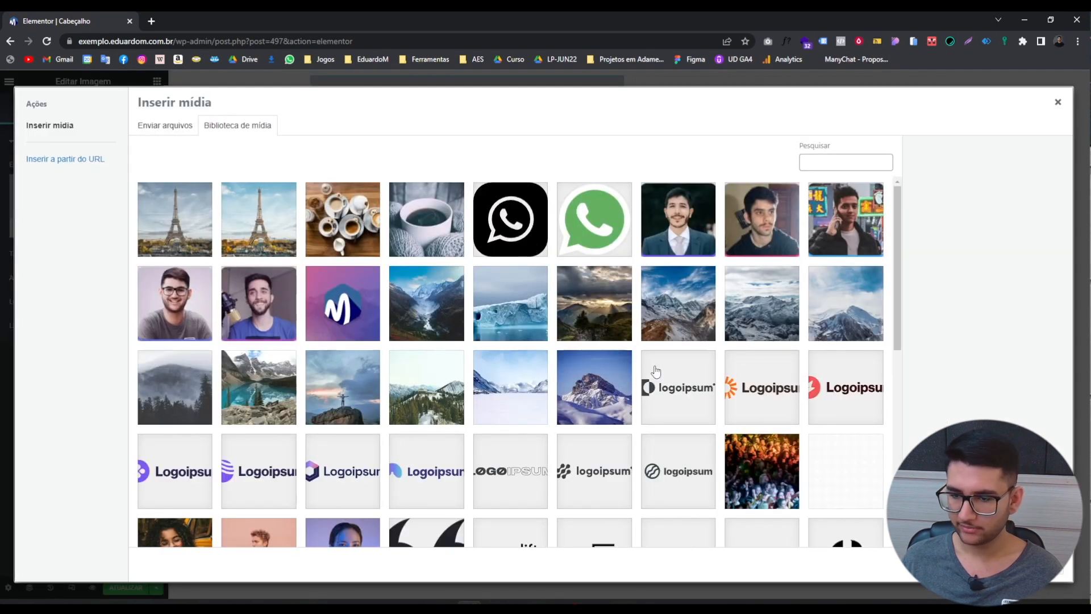
click(653, 371)
click(1035, 565)
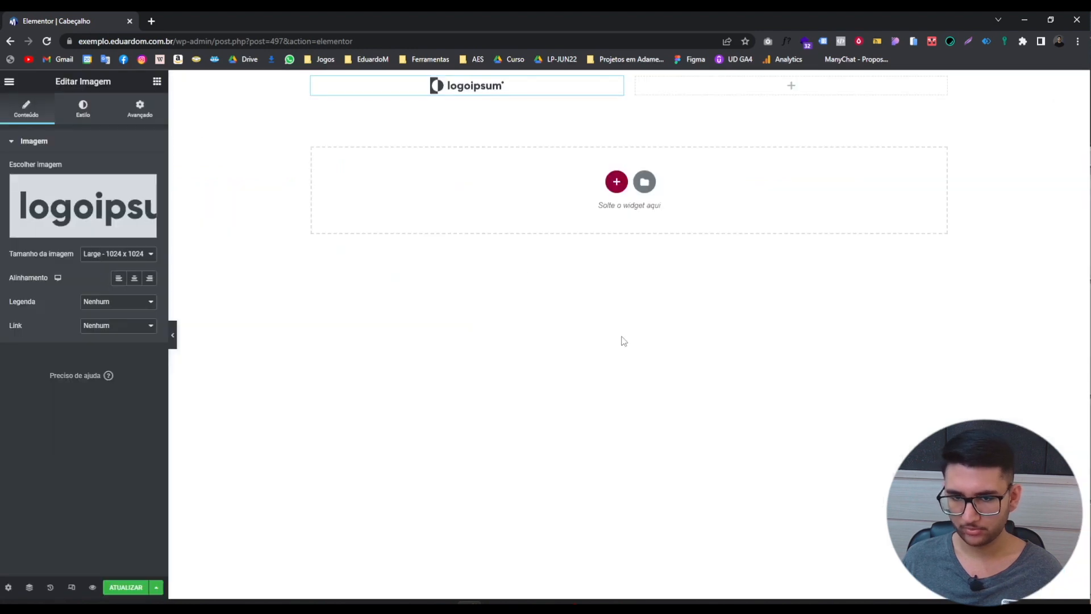
Align the logo image to the left of its column and set its width to 35%.
click(118, 279)
click(70, 115)
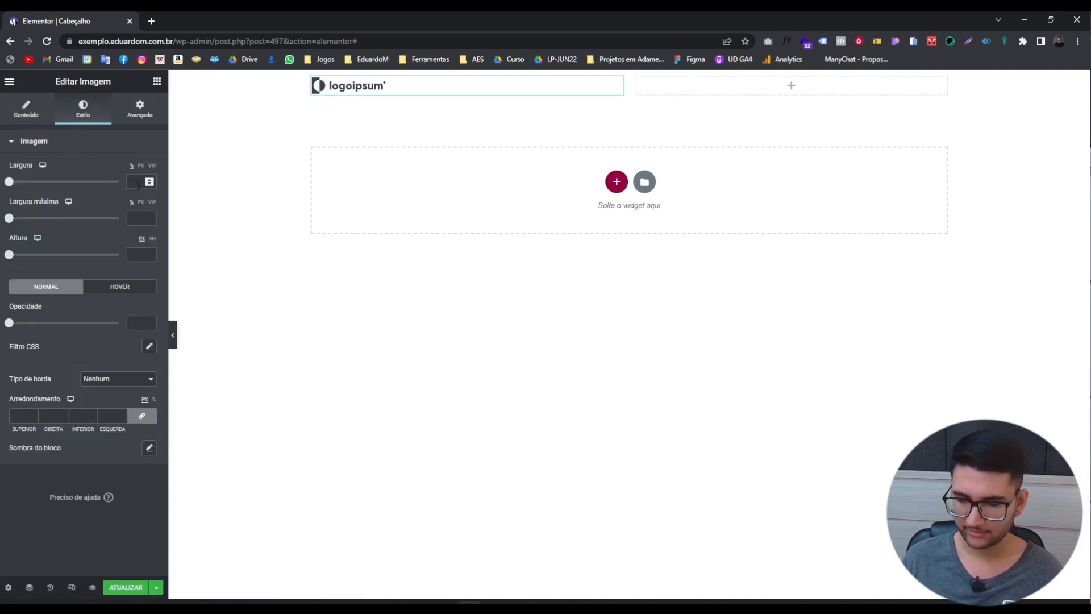
click(135, 182)
text(20)
key(Up)
key(Up)
key(Up)
key(Up)
key(Up)
key(Up)
key(Up)
key(Up)
key(Up)
key(Up)
key(Up)
key(Up)
key(Up)
key(Up)
key(Up)
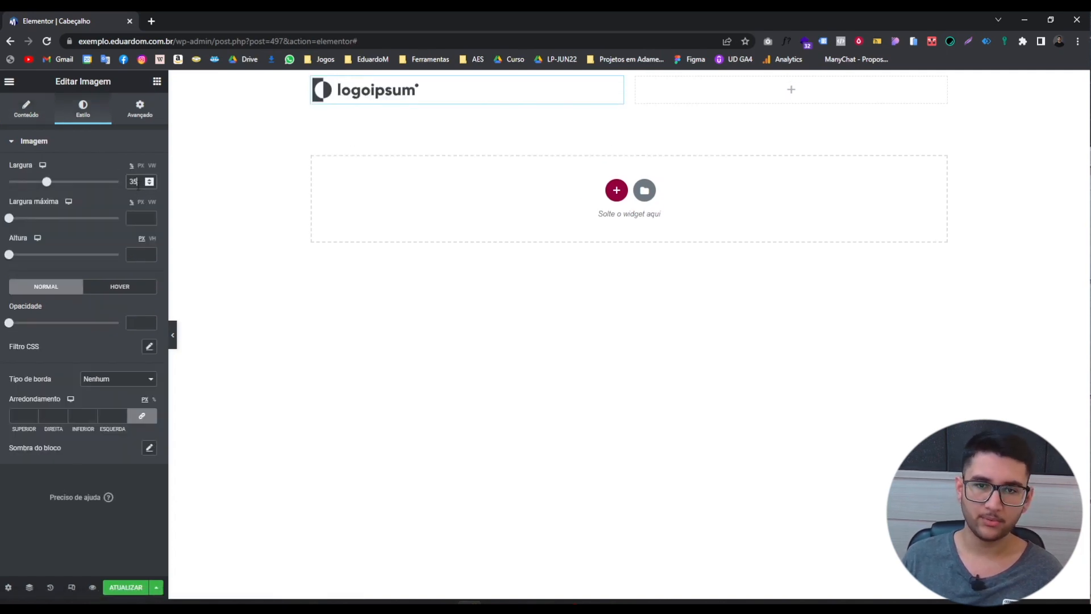
Reduce the logo image's width to 30%.
key(Down)
key(Down)
key(Down)
key(Down)
key(Down)
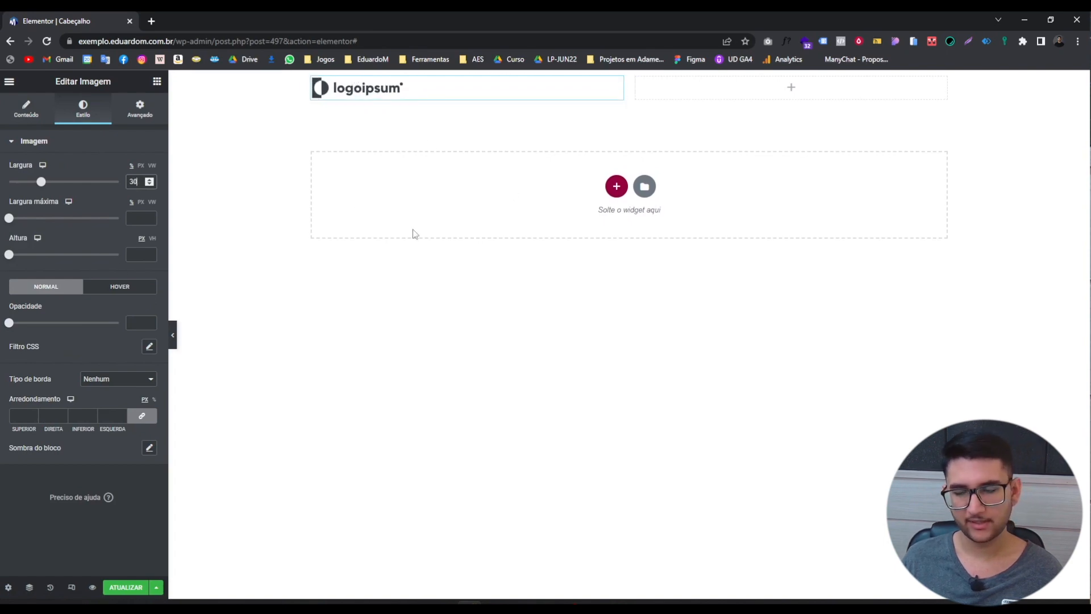
Search the widgets for "menu", clear the search, and browse the full widget list including the Elementor Header & Footer Builder group.
click(157, 83)
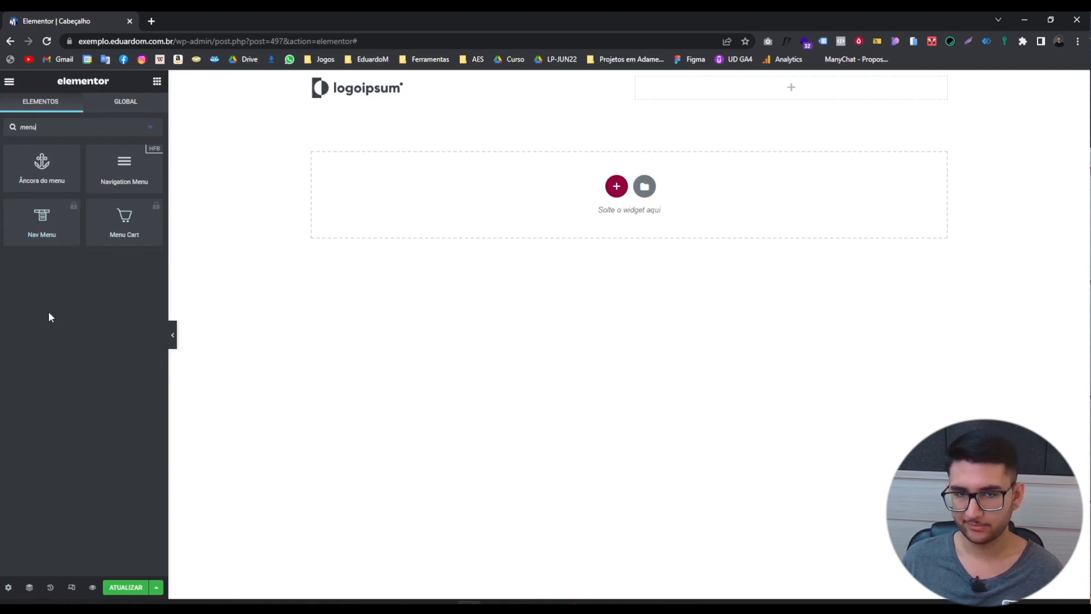
drag(84, 123, 2, 142)
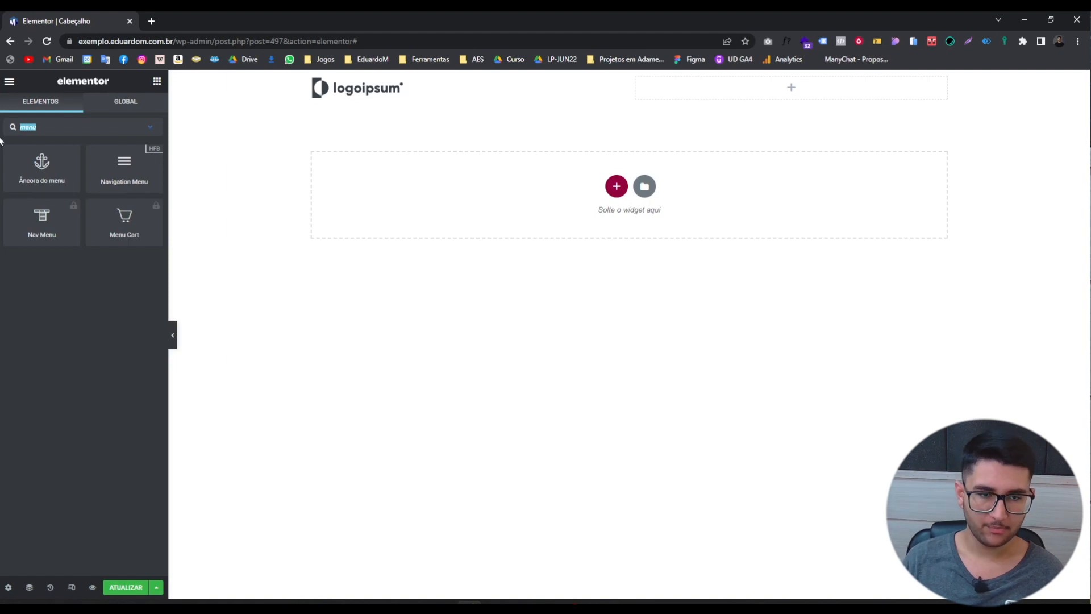
key(BackSpace)
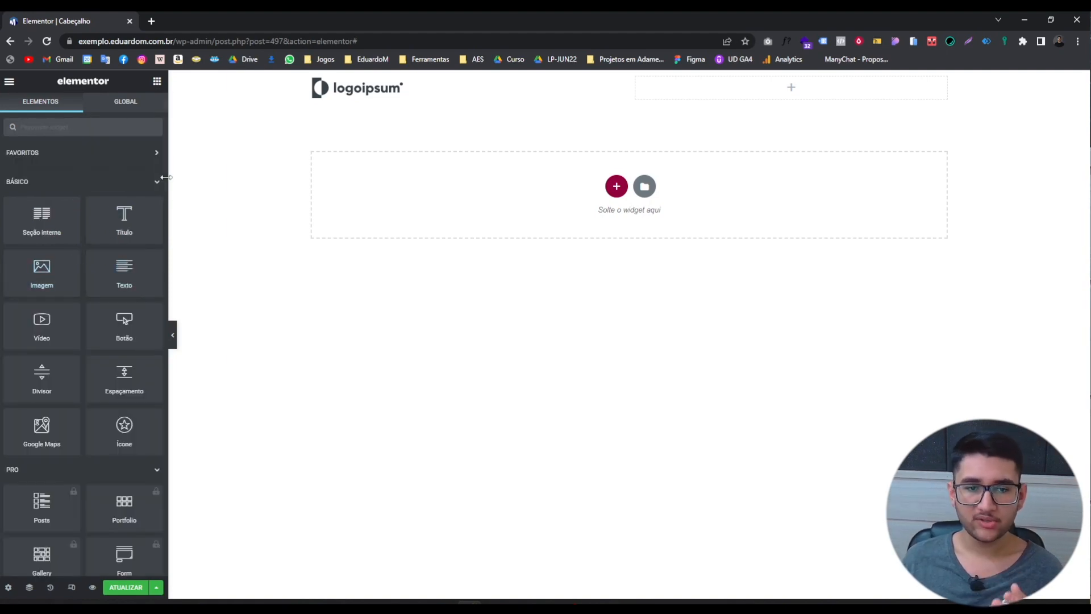
scroll(163, 189, down, 8)
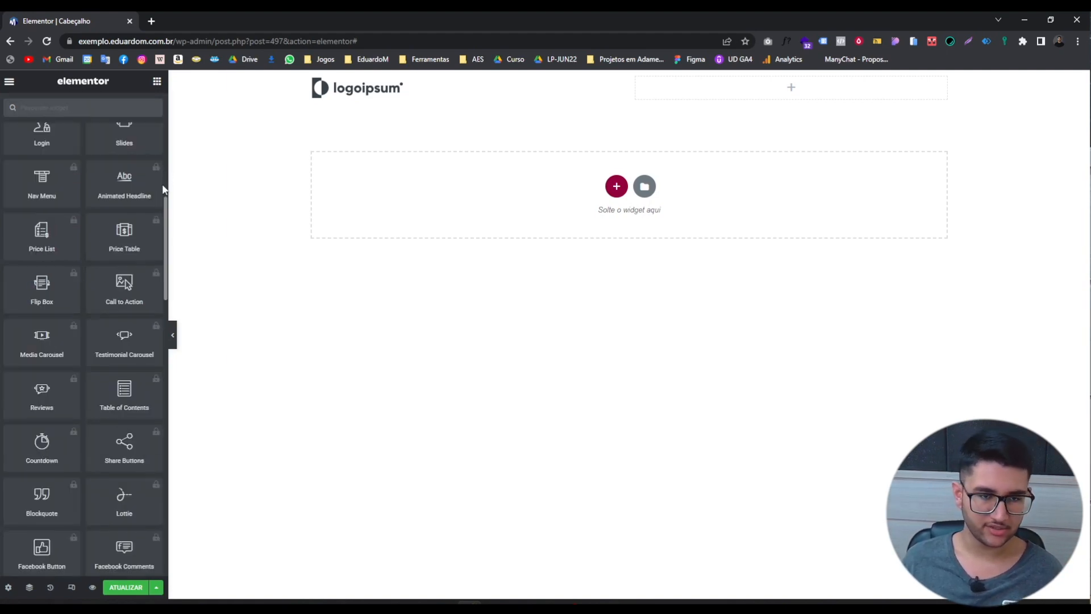
scroll(149, 282, down, 15)
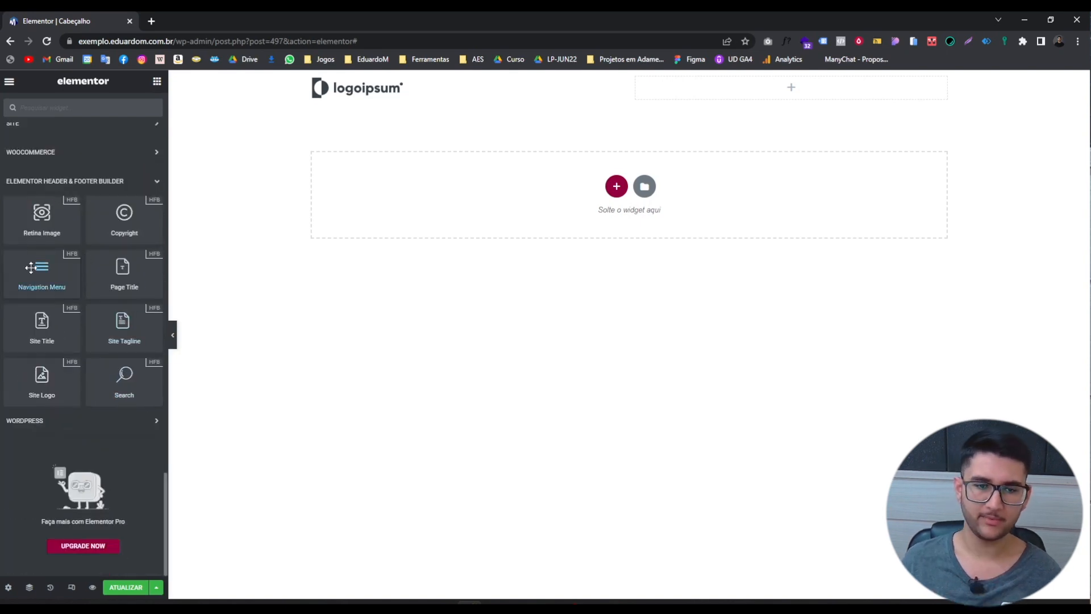
right_click(92, 425)
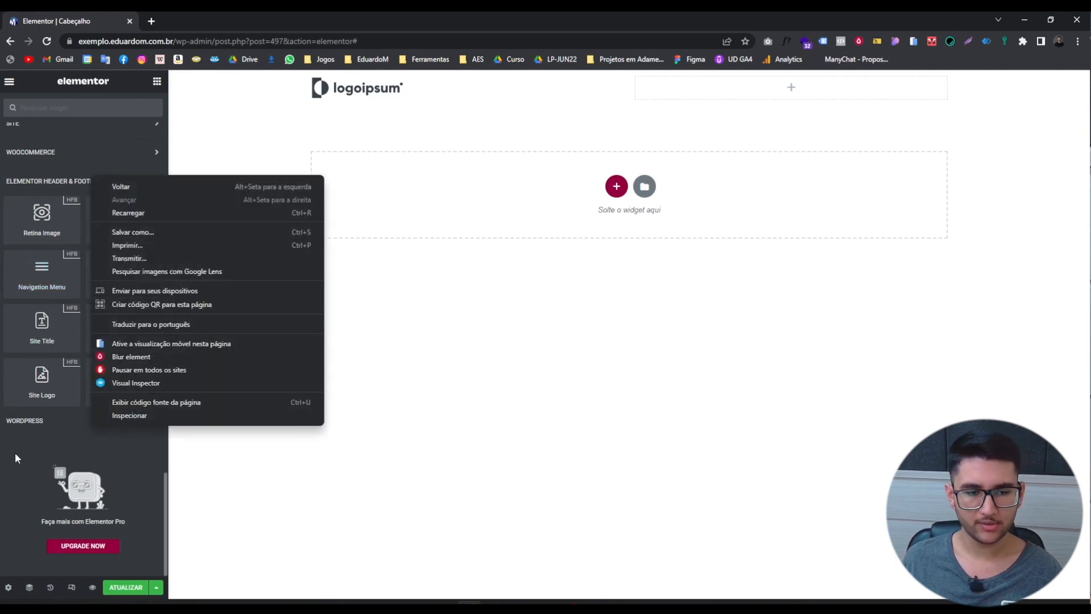
click(16, 454)
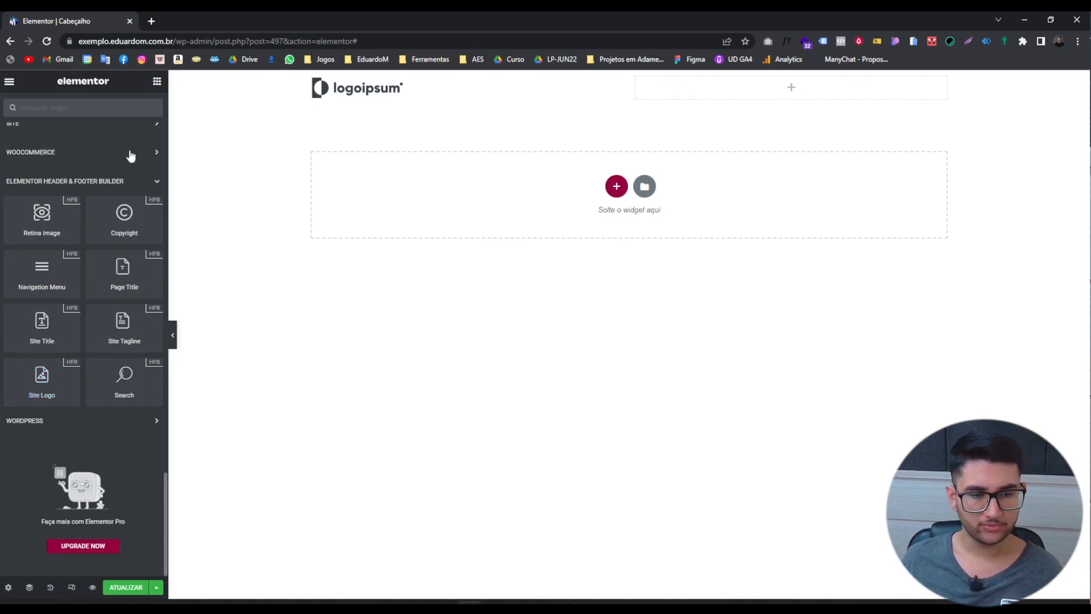
scroll(47, 402, up, 6)
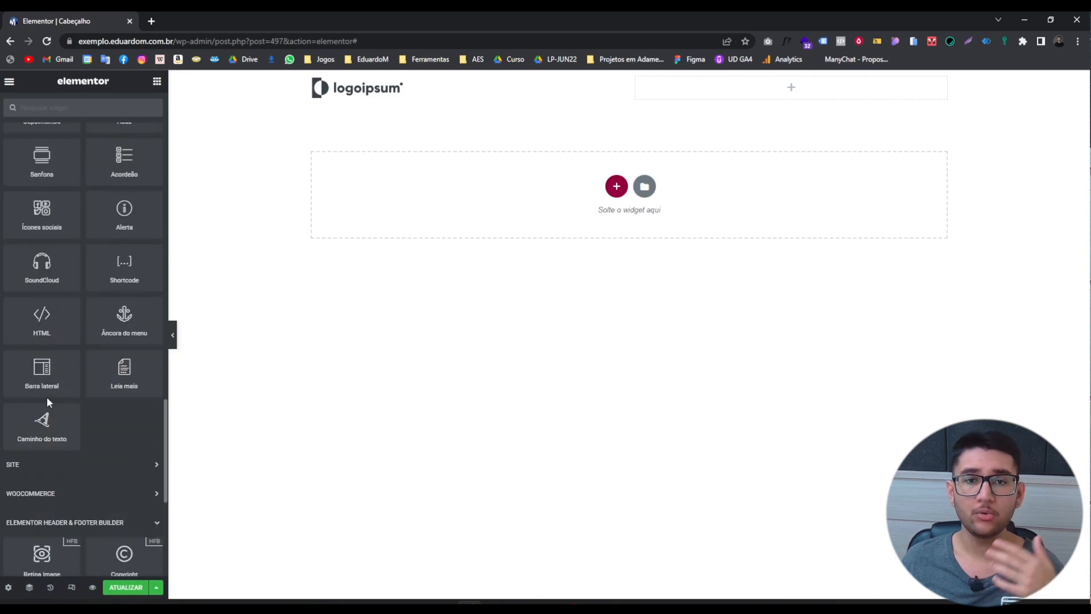
scroll(46, 398, up, 12)
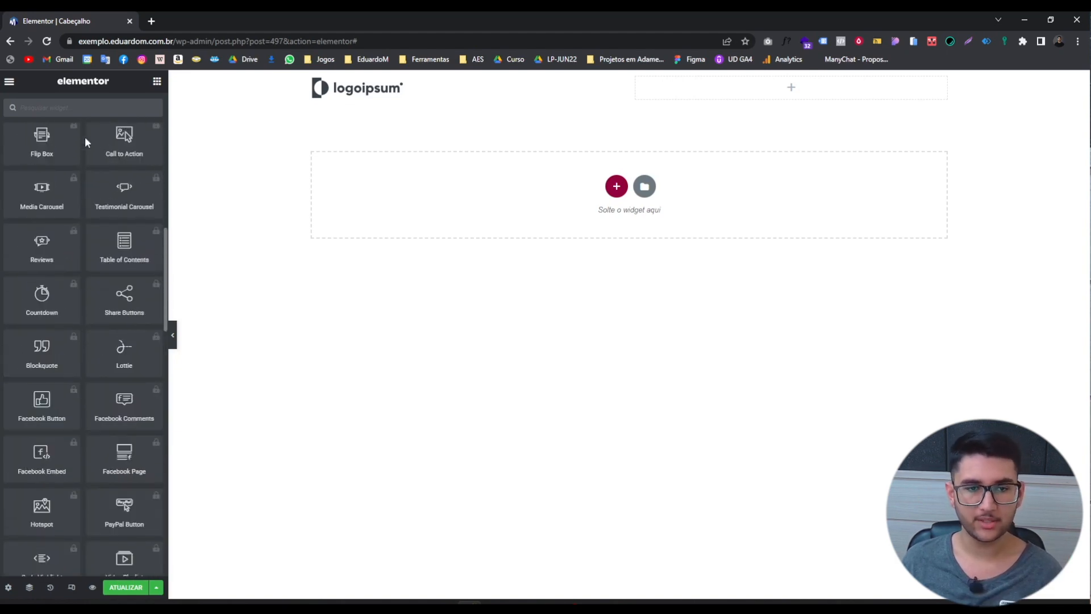
Search the widgets for "lista" and add an icon list widget to the section's second column.
click(83, 107)
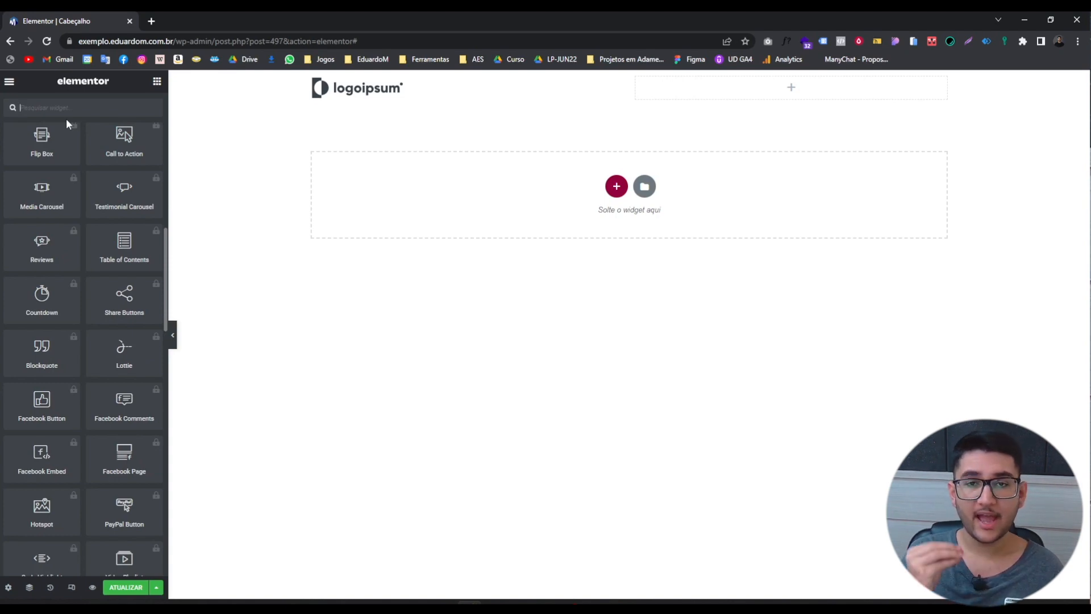
text(lista)
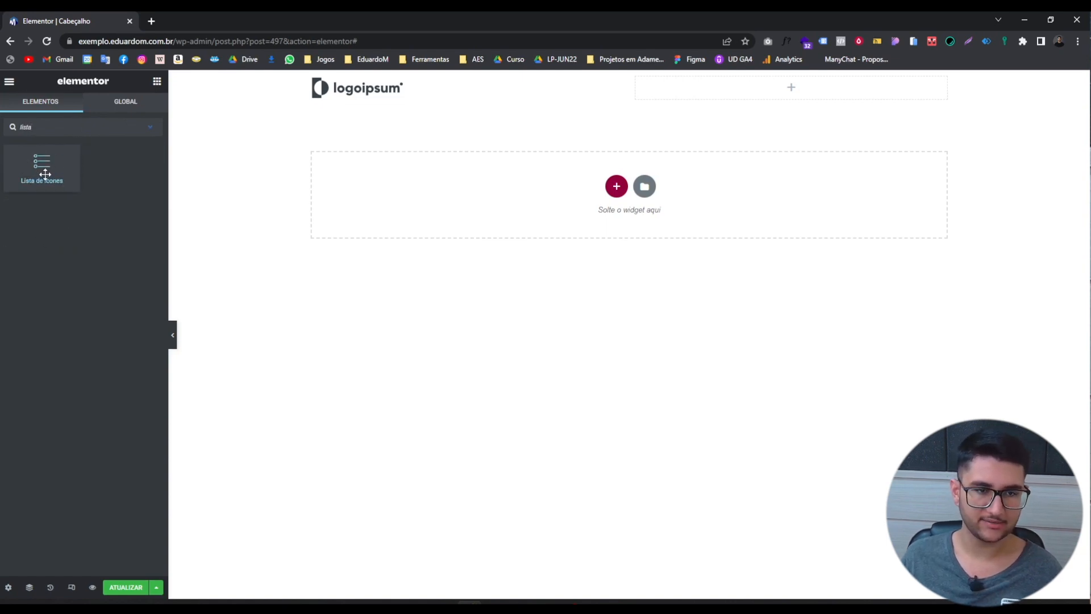
drag(45, 174, 698, 93)
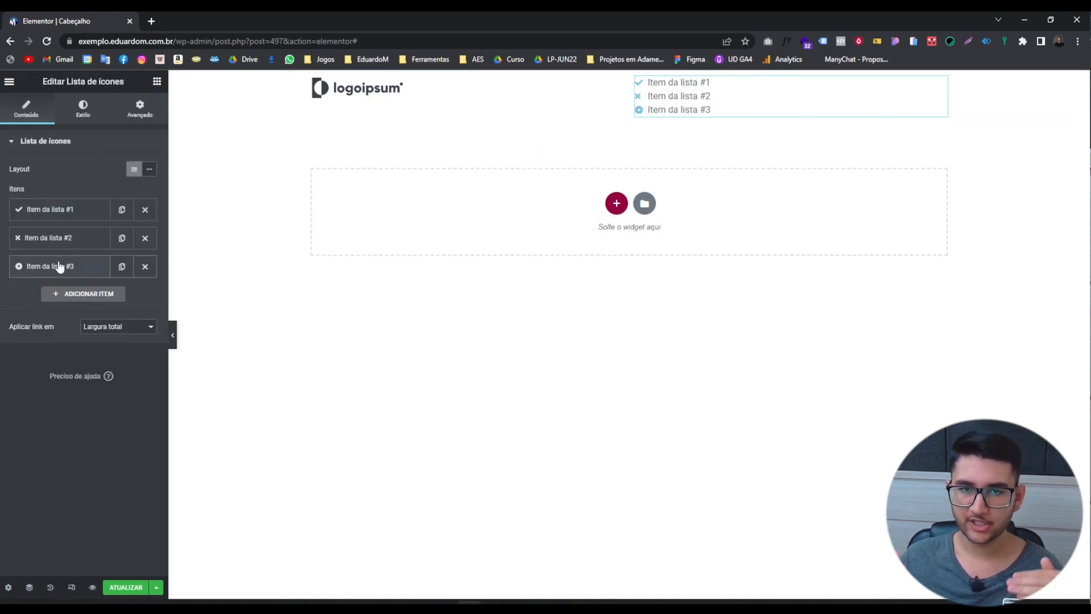
Set the text of the icon list's first item to "Inicio".
click(76, 210)
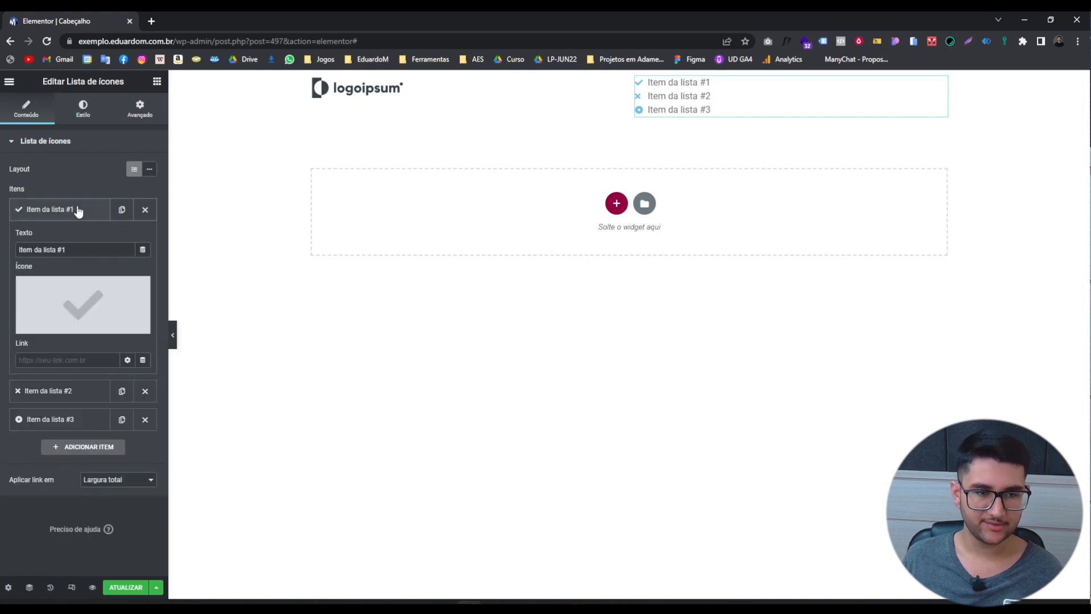
triple_click(77, 249)
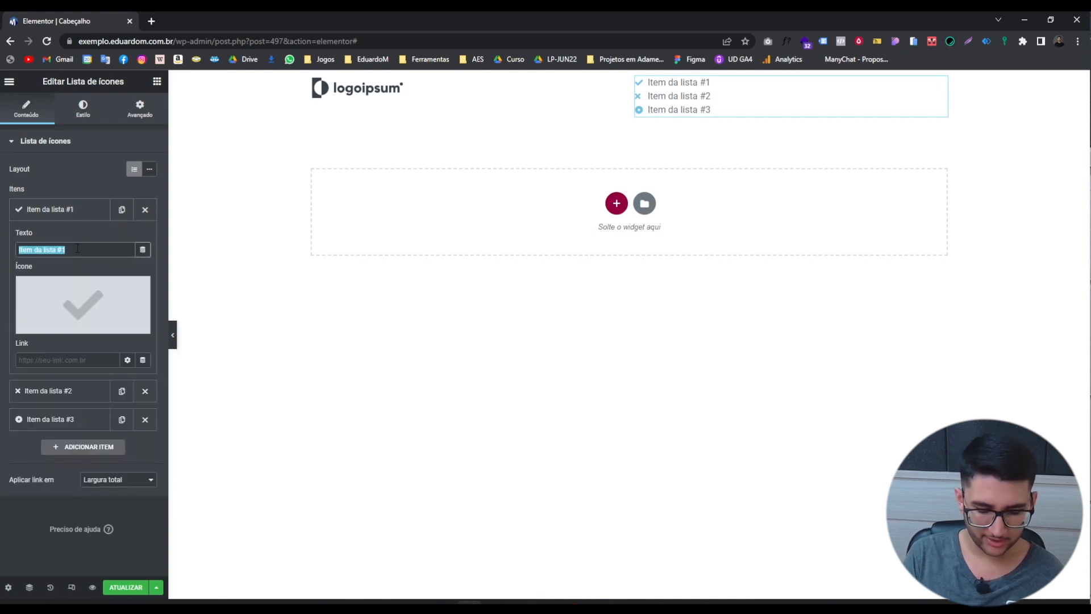
text(Home)
key(ctrl+a)
text(In)
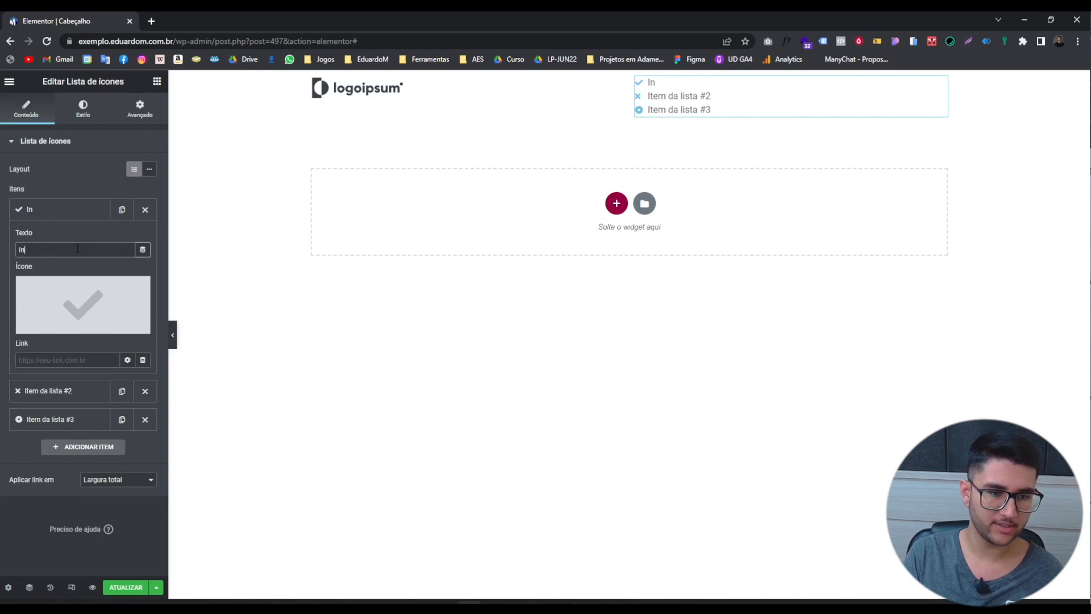
text(icio)
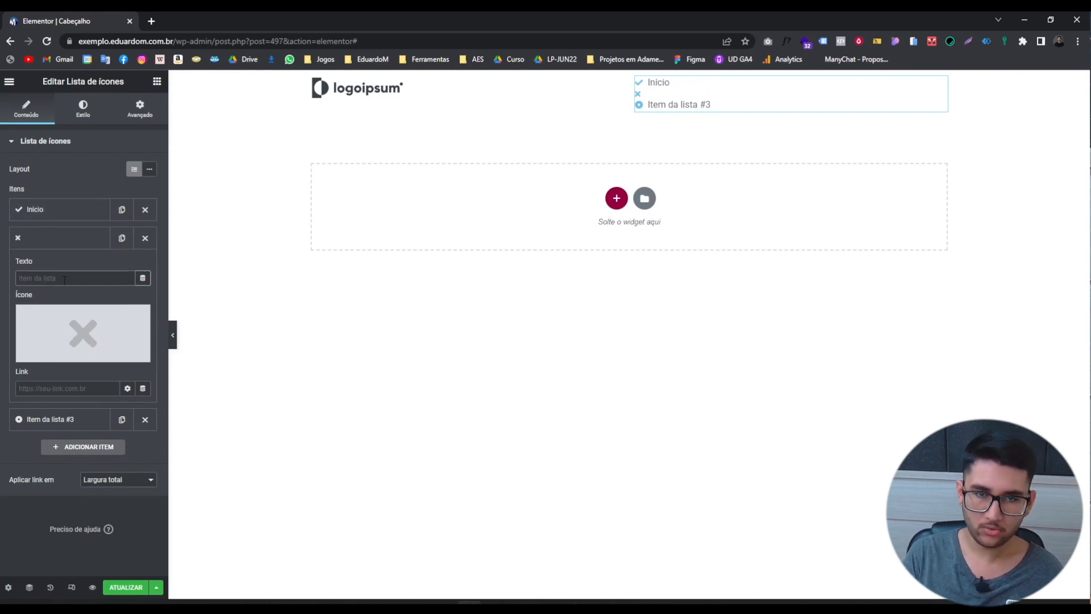
Set the second list item's text to "Sobre nós" and the third item's text to "Contato".
text(Sobre nós)
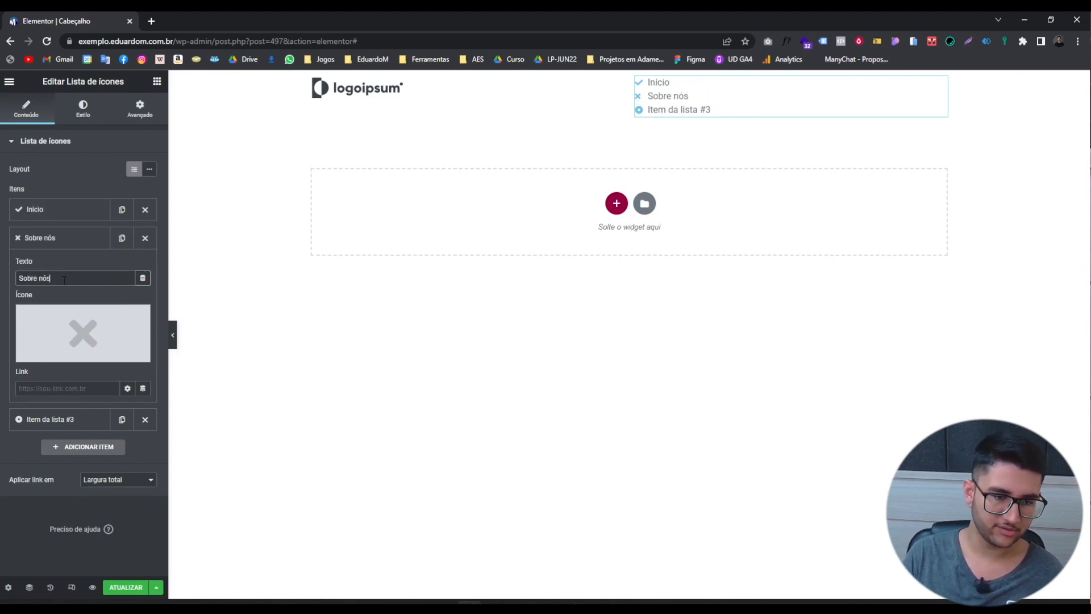
click(23, 238)
click(49, 266)
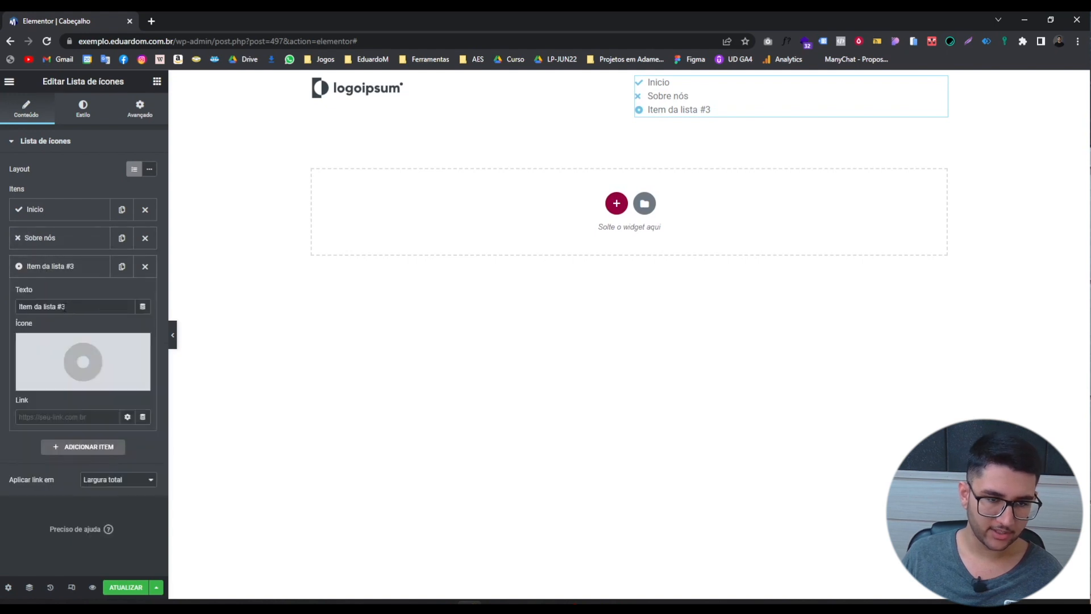
triple_click(65, 307)
text(Contato)
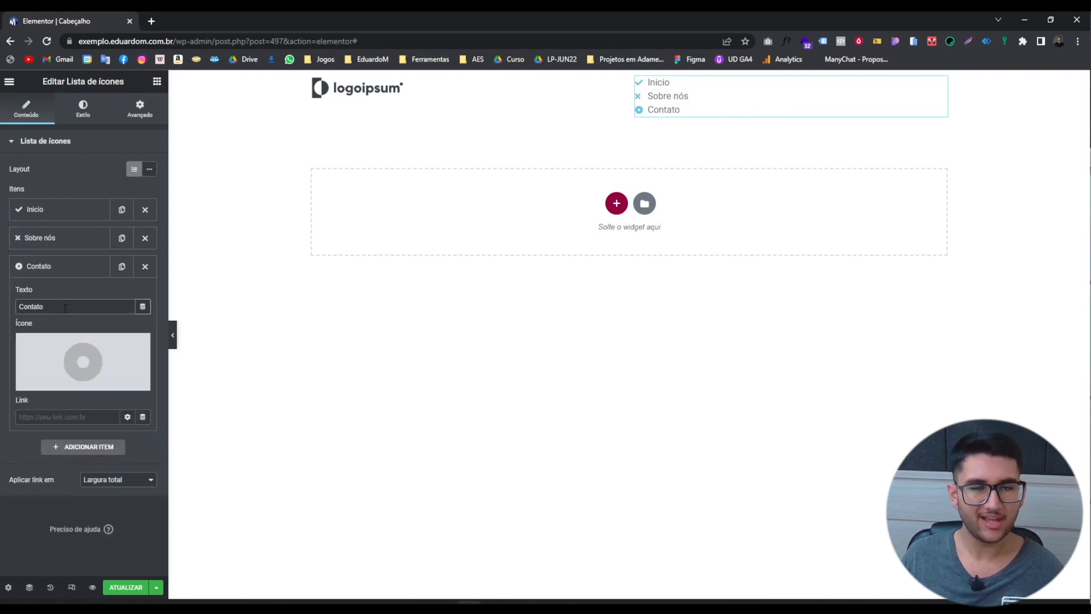
click(45, 266)
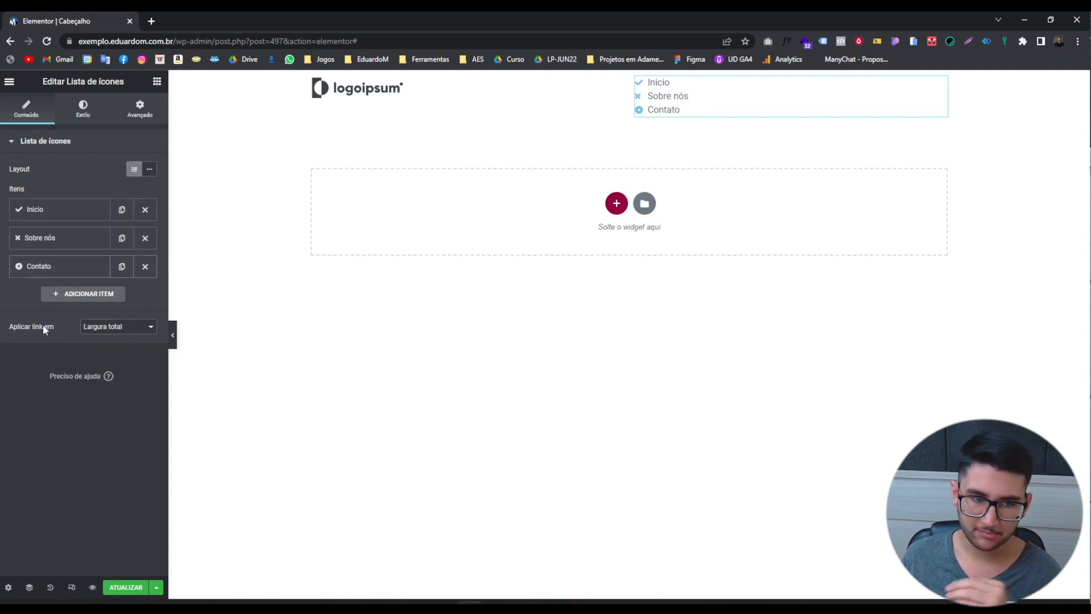
Try adding two extra items to the icon list and delete them both.
click(71, 294)
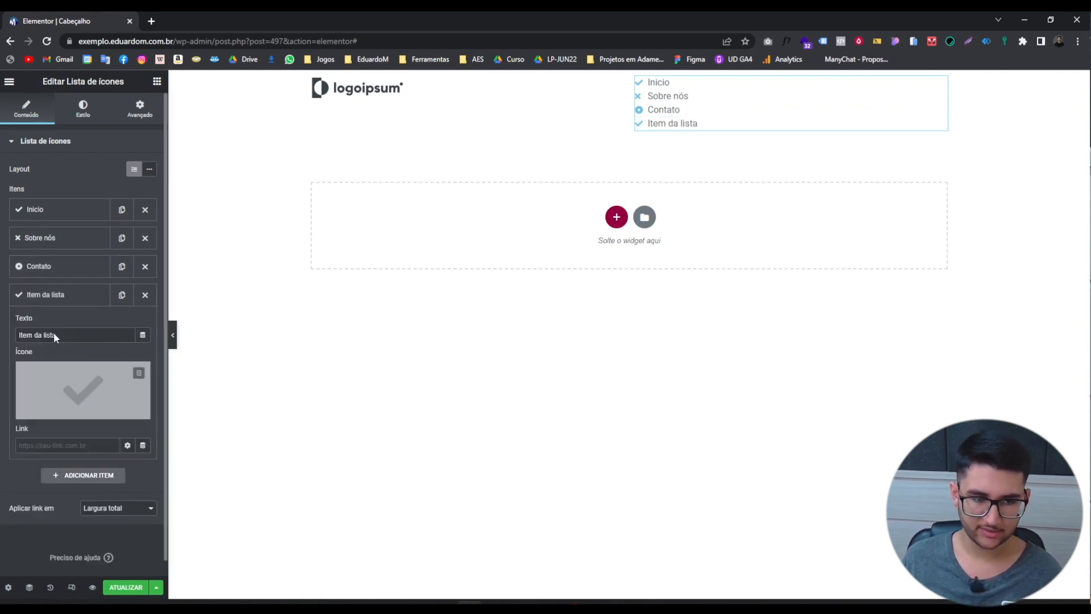
click(69, 479)
scroll(72, 482, down, 1)
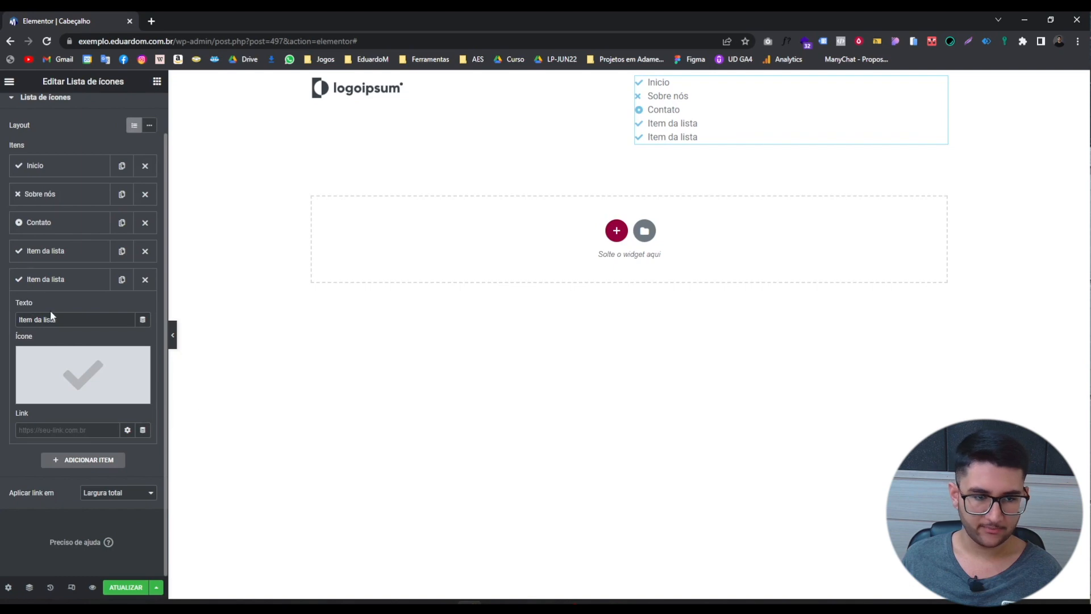
click(145, 279)
click(145, 251)
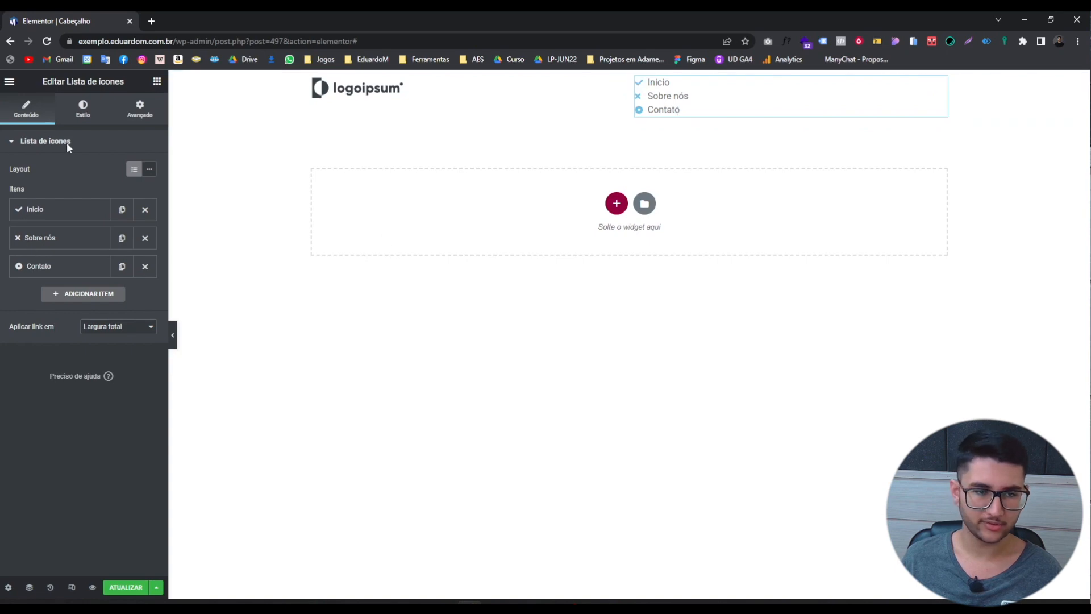
Switch the icon list's layout to inline so the menu items sit in one row.
click(150, 173)
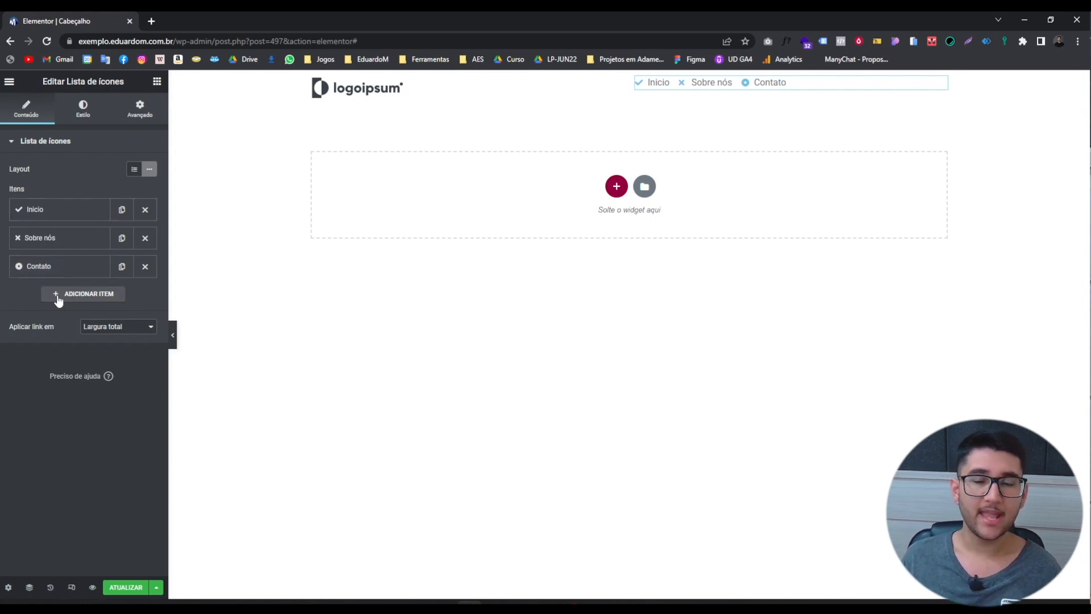
Replace the Inicio item's icon with the circled check from the icon library.
click(54, 224)
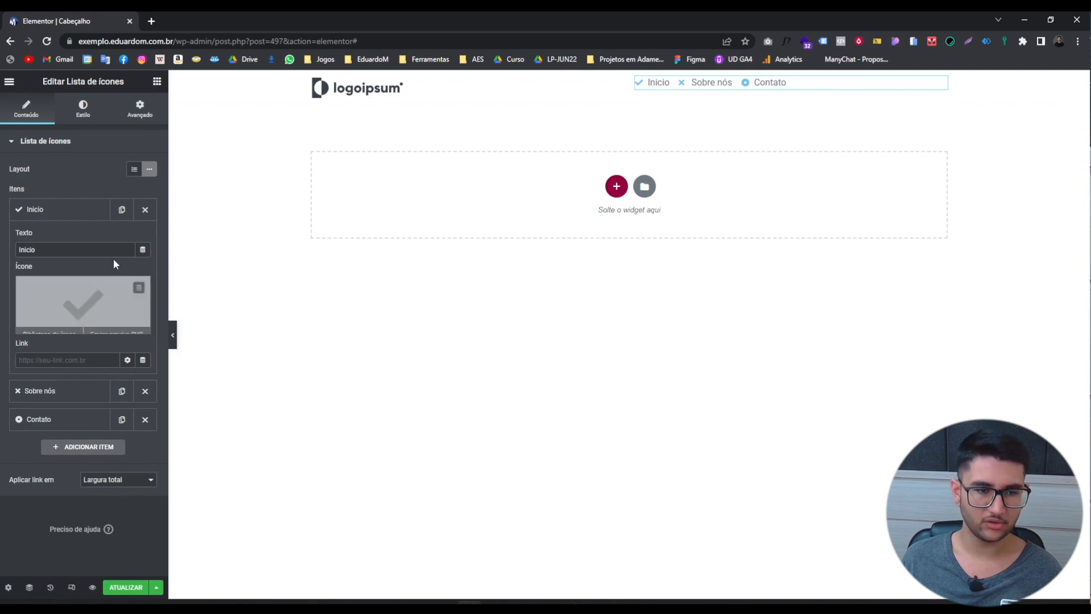
mouse_move(34, 302)
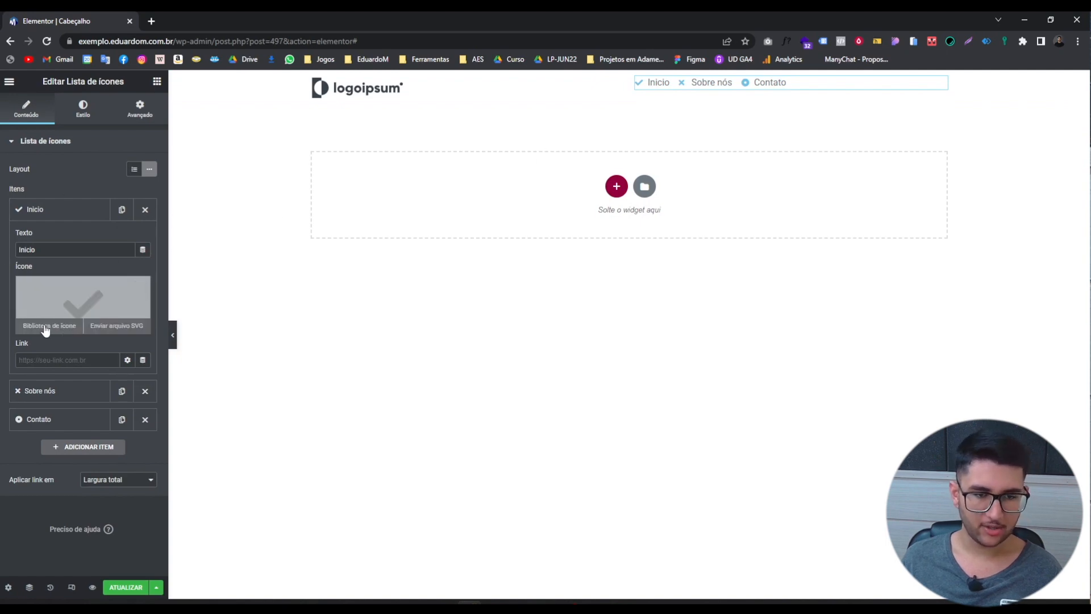
click(48, 328)
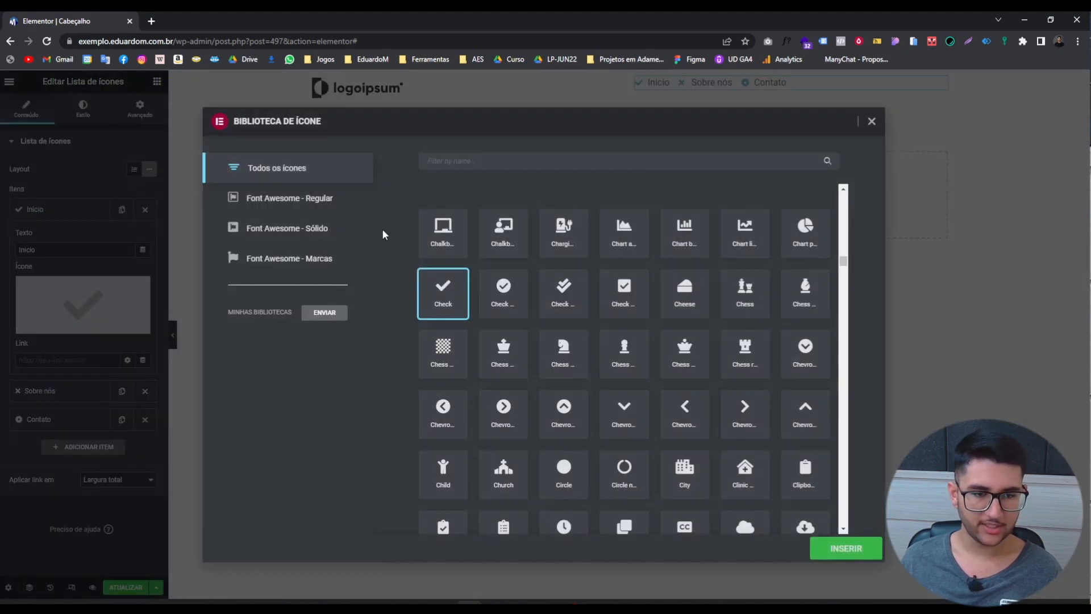
click(503, 292)
click(847, 548)
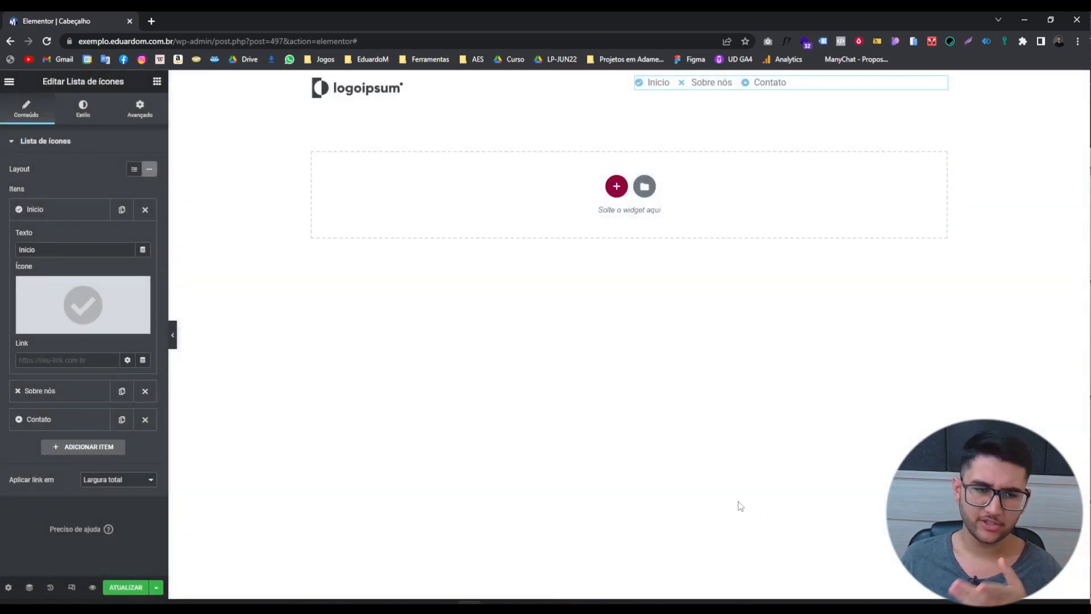
Remove the icons from the Inicio, Sobre nós and Contato list items.
mouse_move(142, 291)
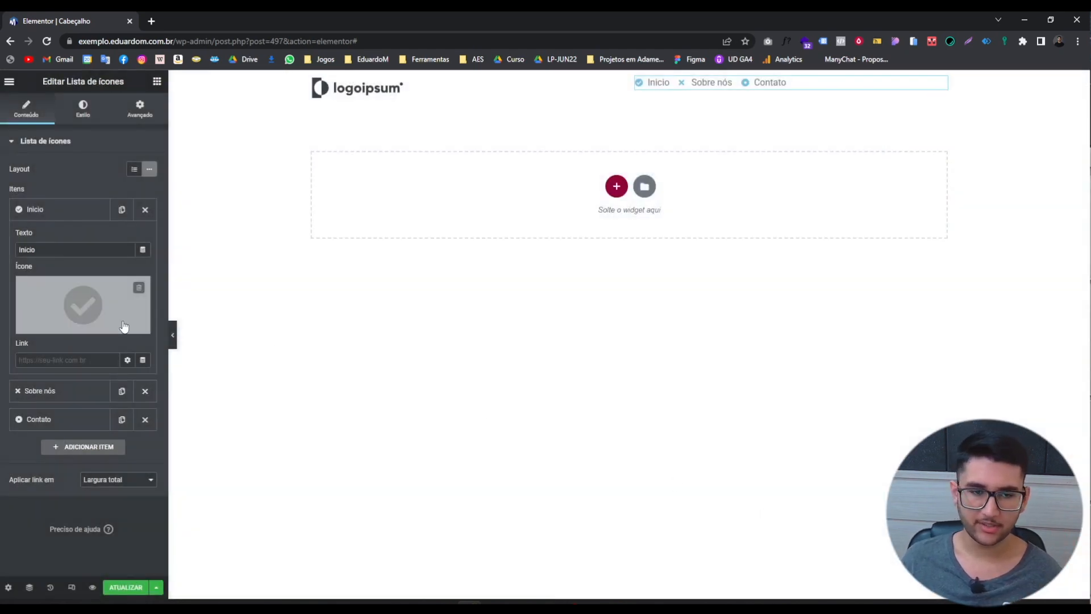
click(139, 288)
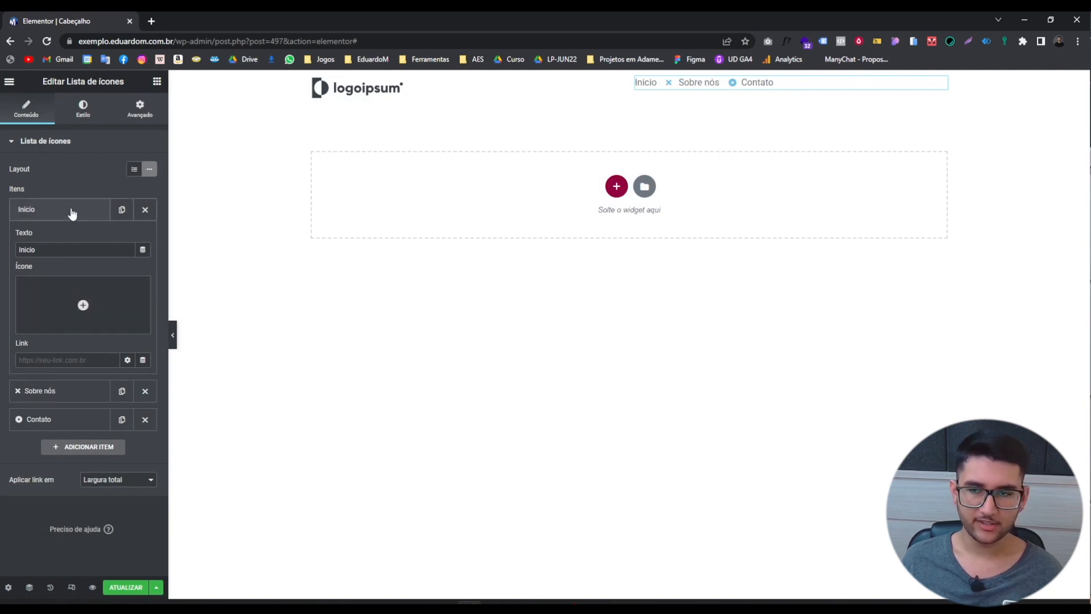
click(68, 212)
click(66, 242)
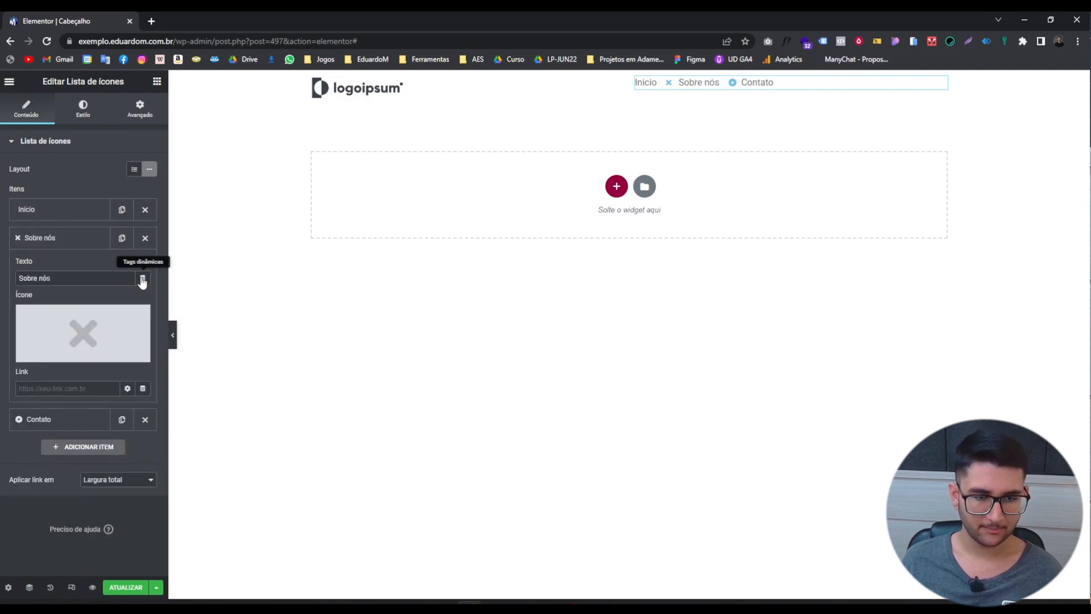
click(139, 316)
click(81, 245)
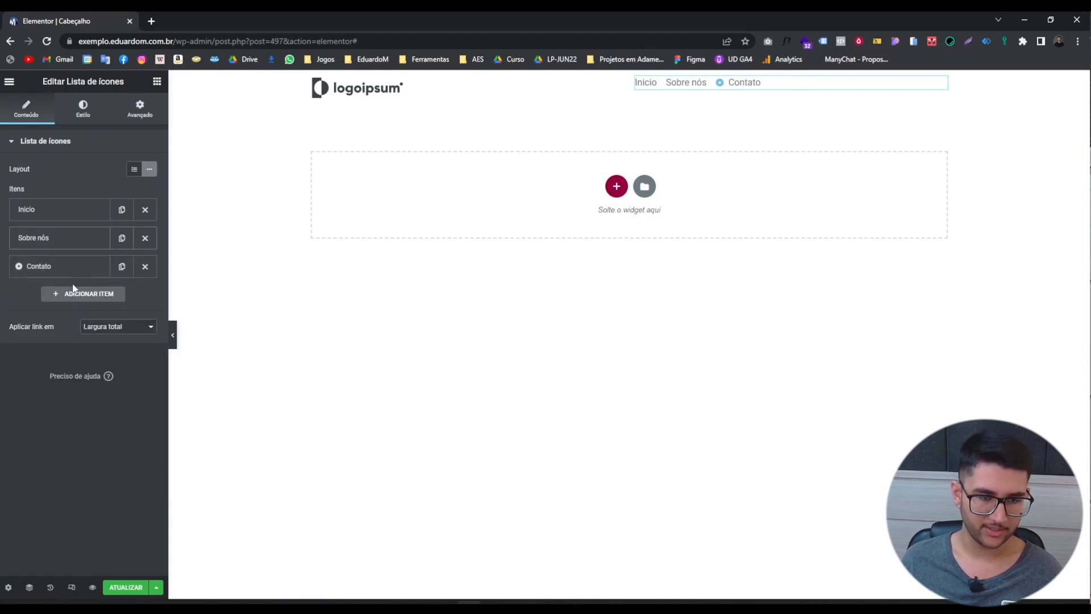
click(63, 272)
click(141, 346)
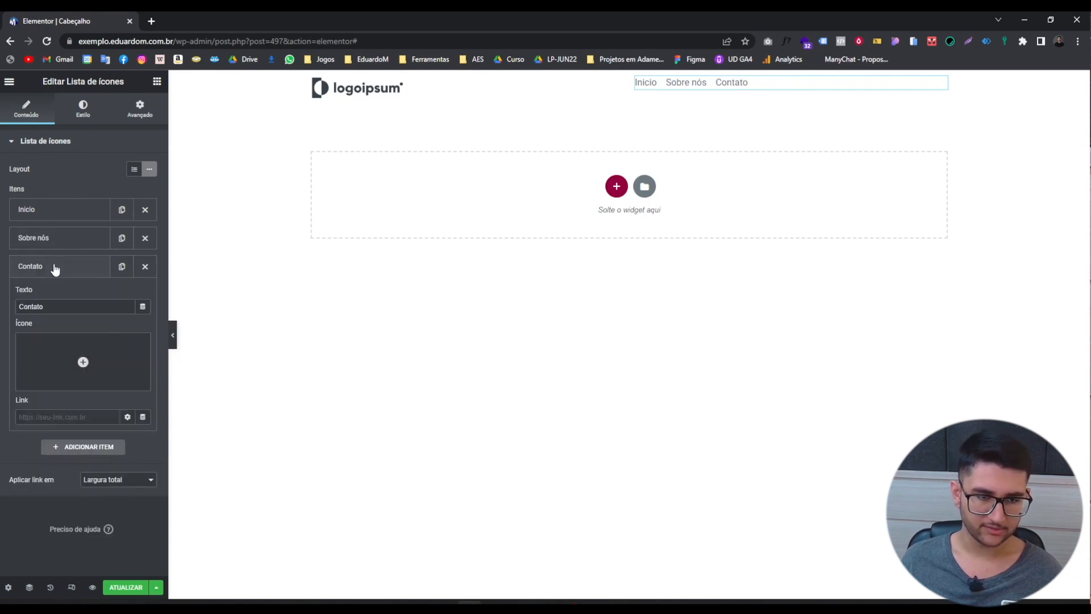
click(54, 269)
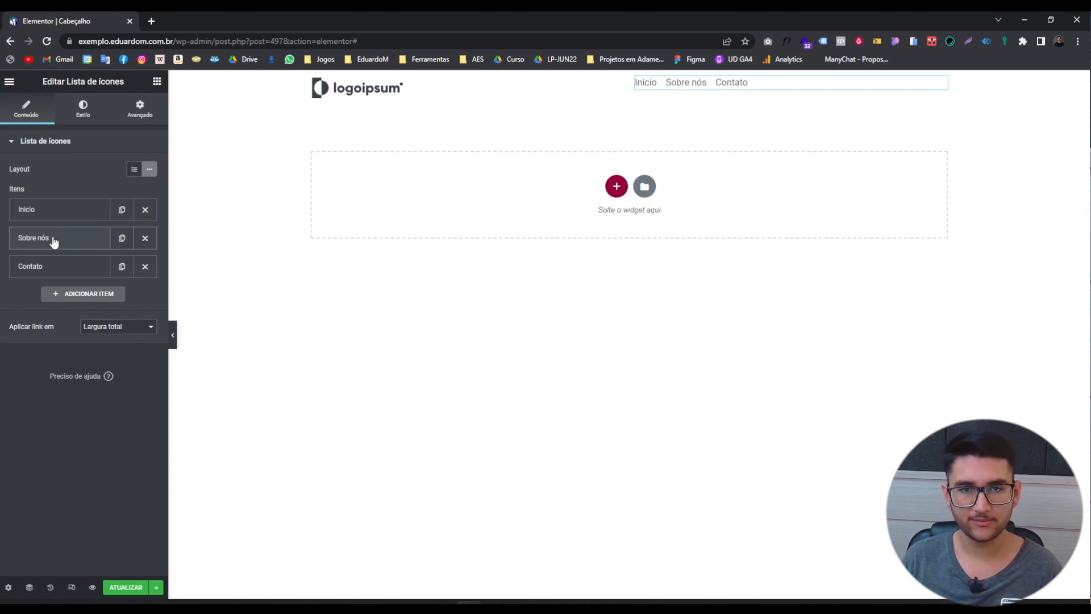
click(58, 212)
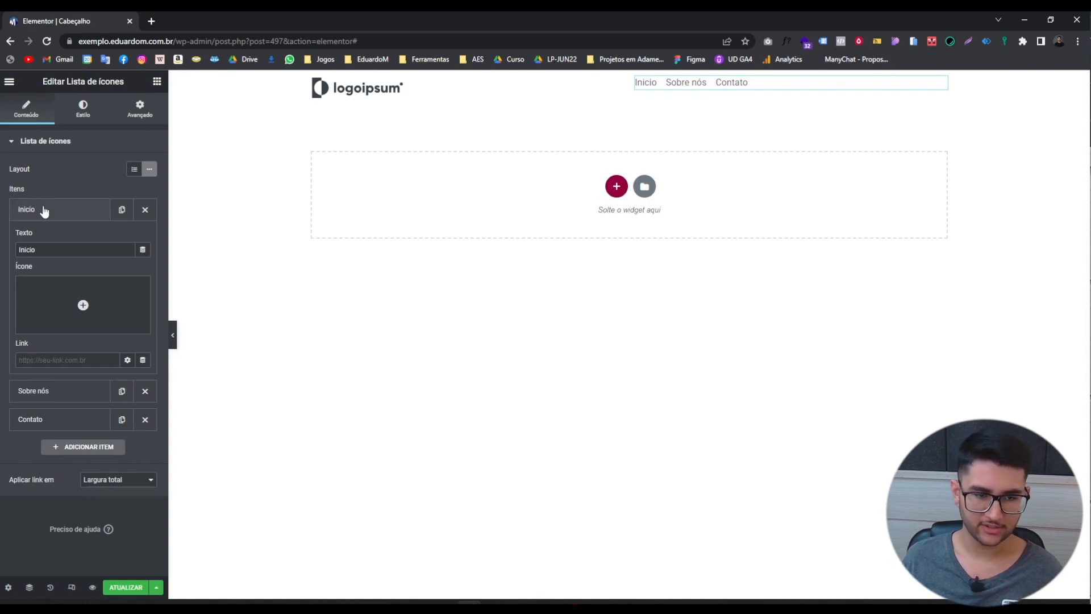
click(28, 364)
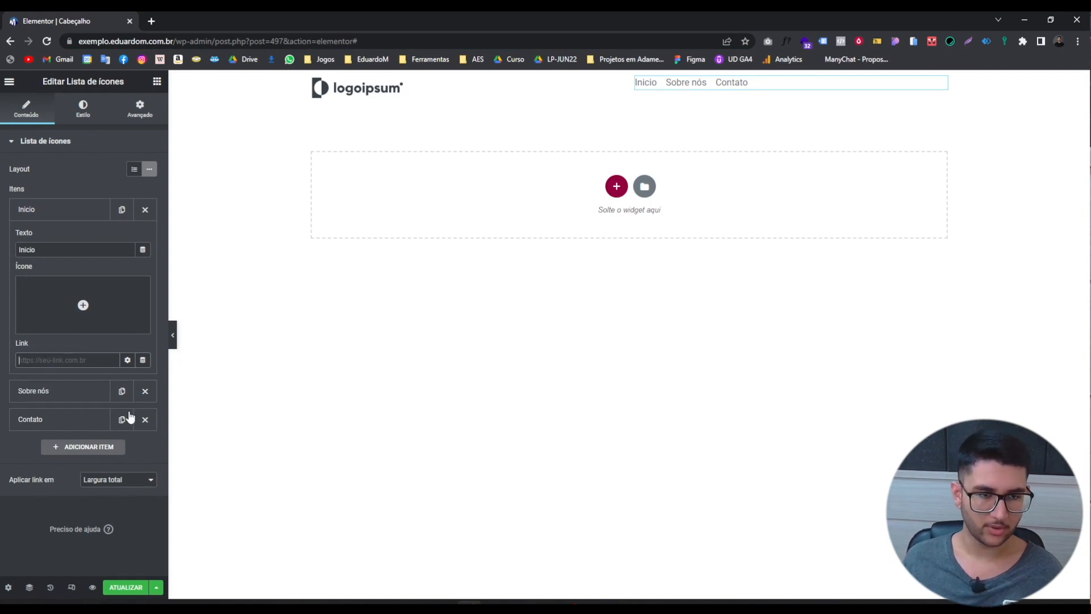
text(https://exemplo.eduardom.com.br/)
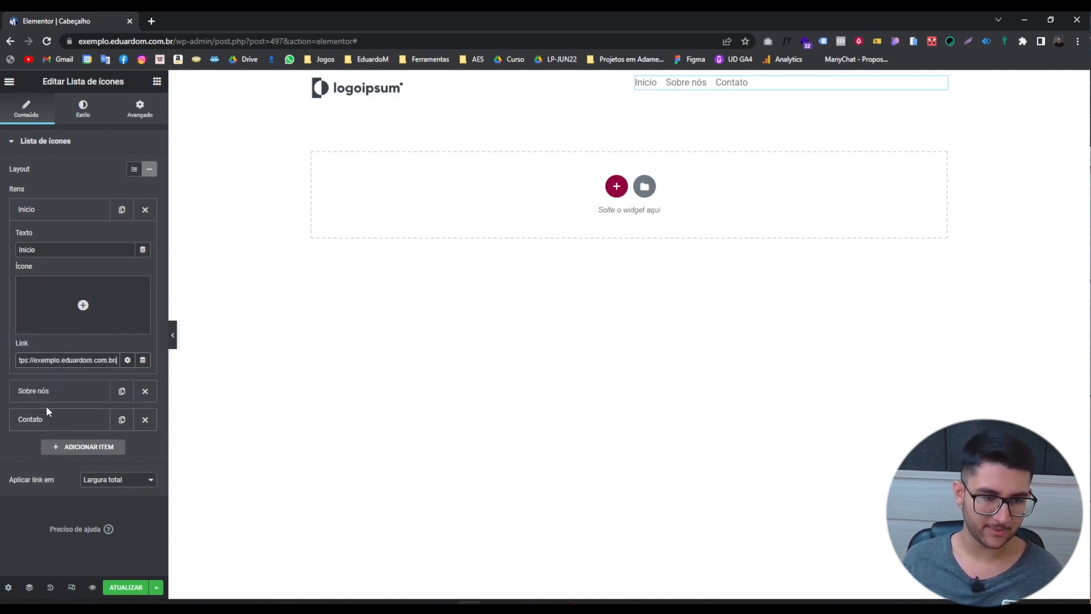
click(46, 389)
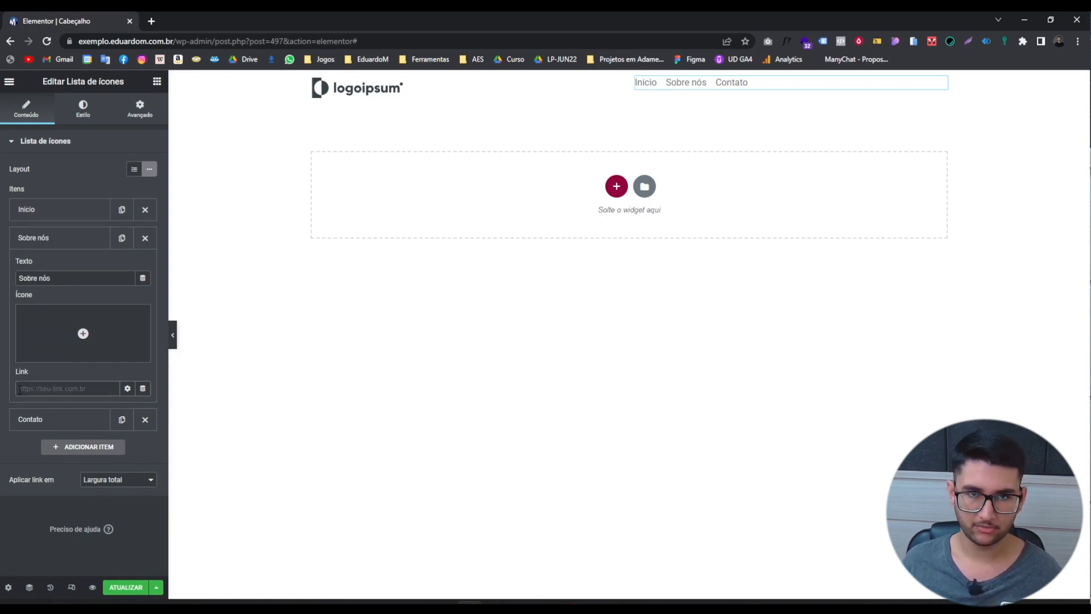
click(20, 390)
text(https://exemplo.eduardom.com.br/)
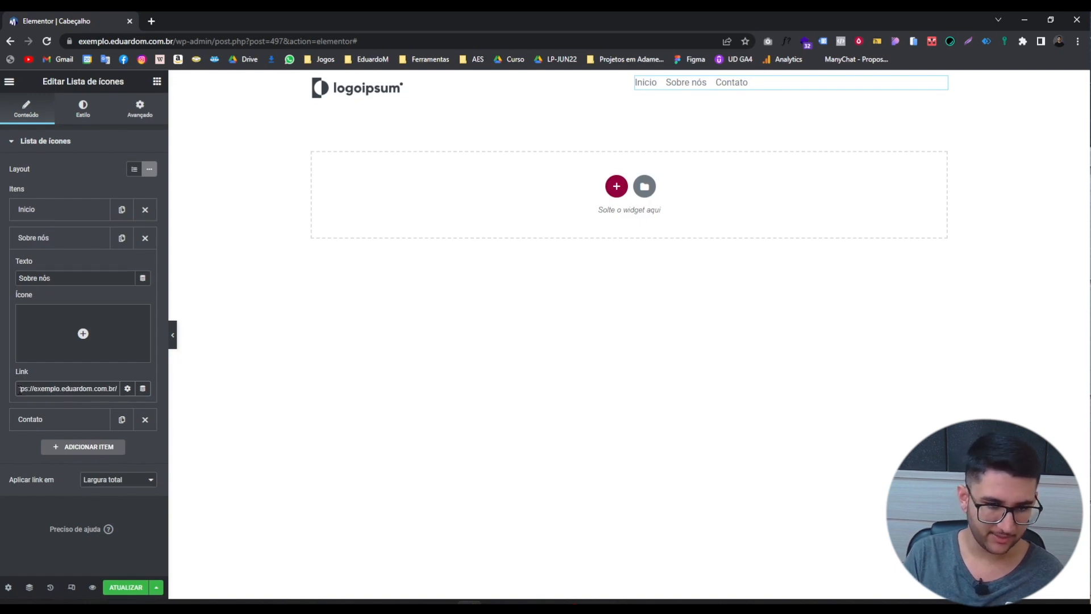
text(sobre)
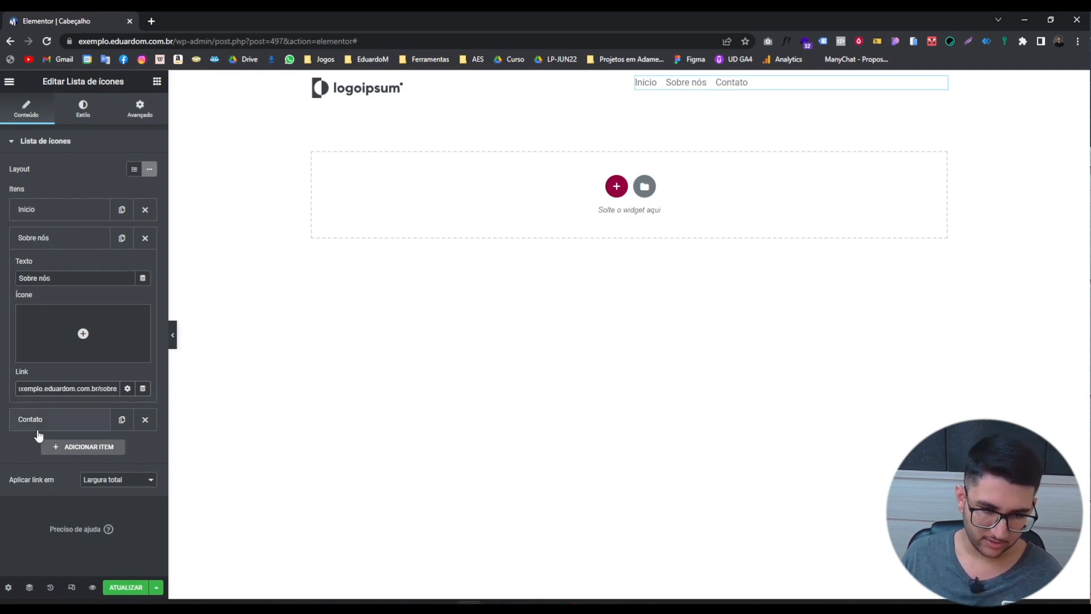
click(51, 419)
click(62, 420)
text(https://exemplo.eduardom.com.br/)
text(contato)
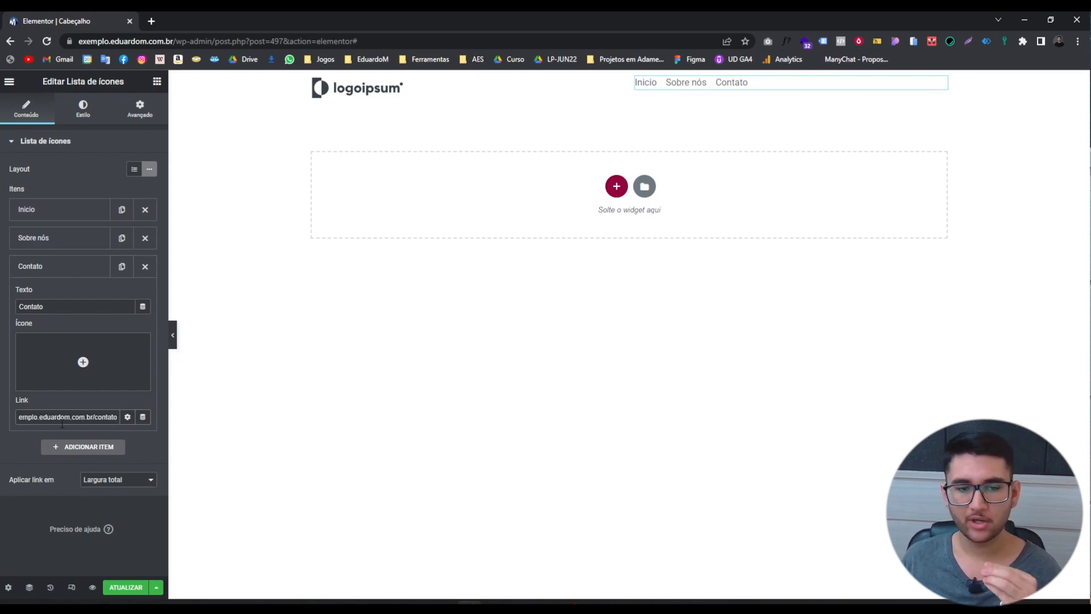
Align the menu's icon list to the right and set its text size to 20 px.
mouse_move(107, 396)
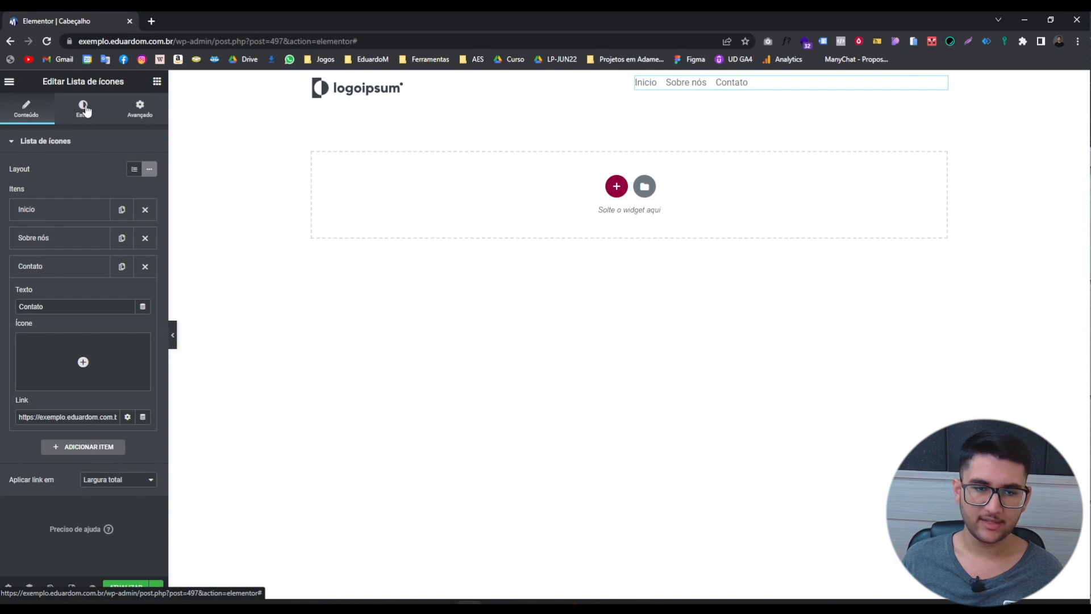
click(85, 116)
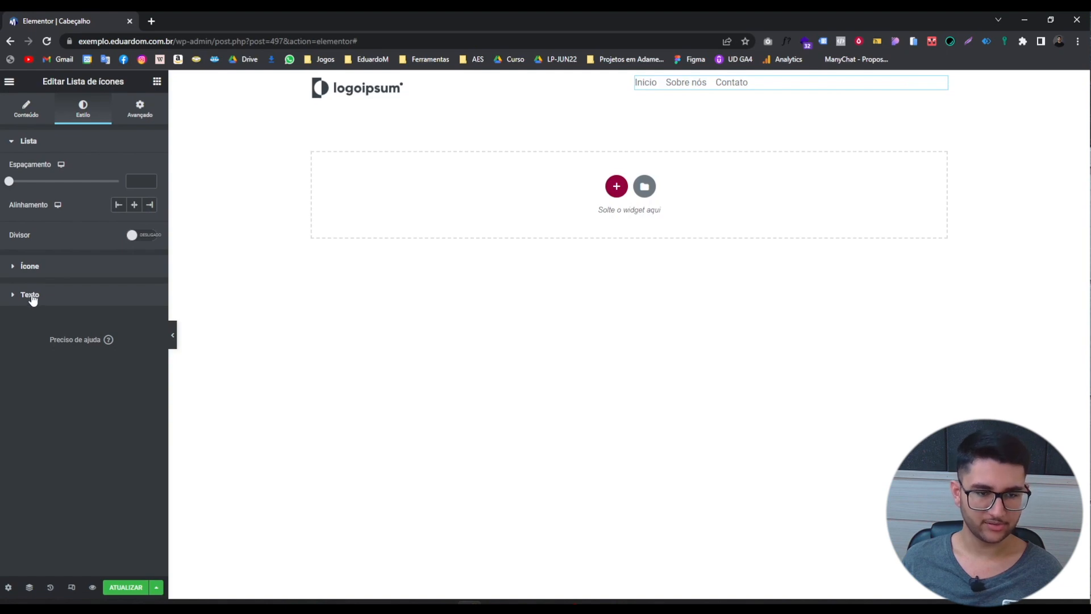
click(32, 297)
click(150, 309)
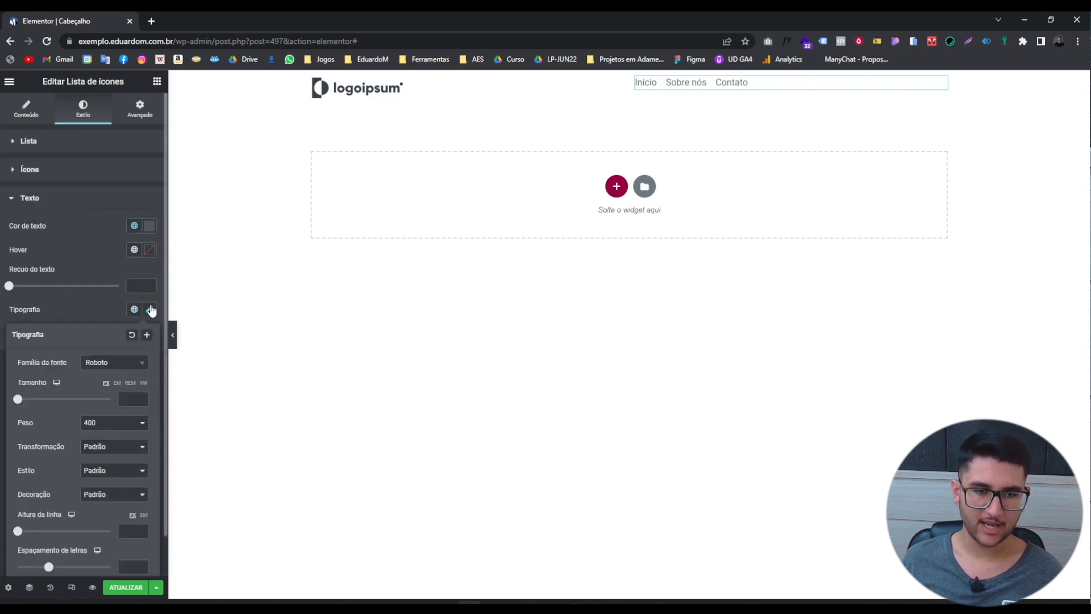
click(127, 399)
text(20)
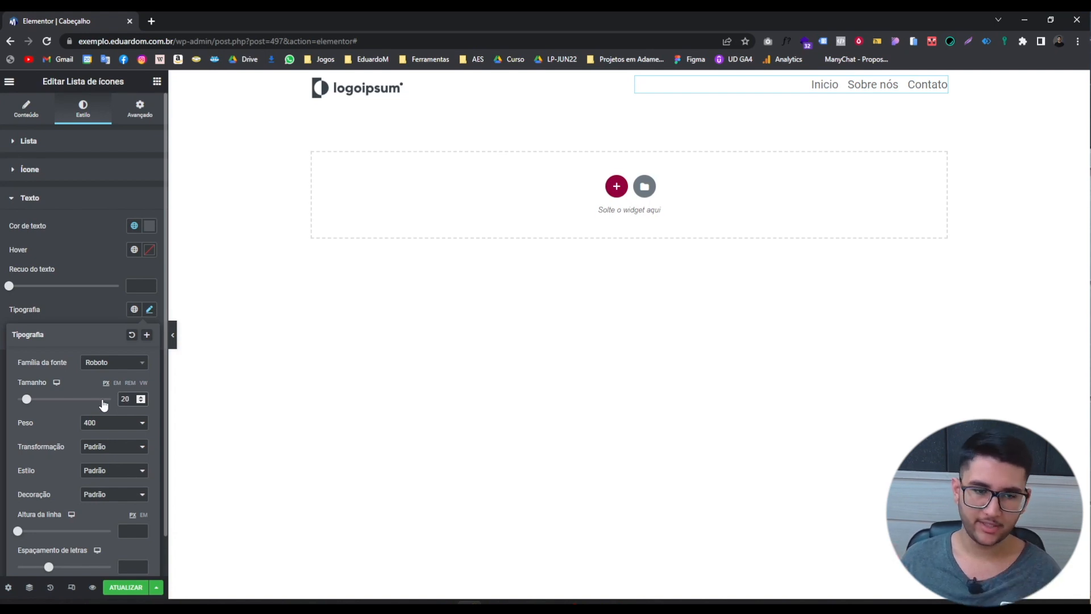
click(77, 307)
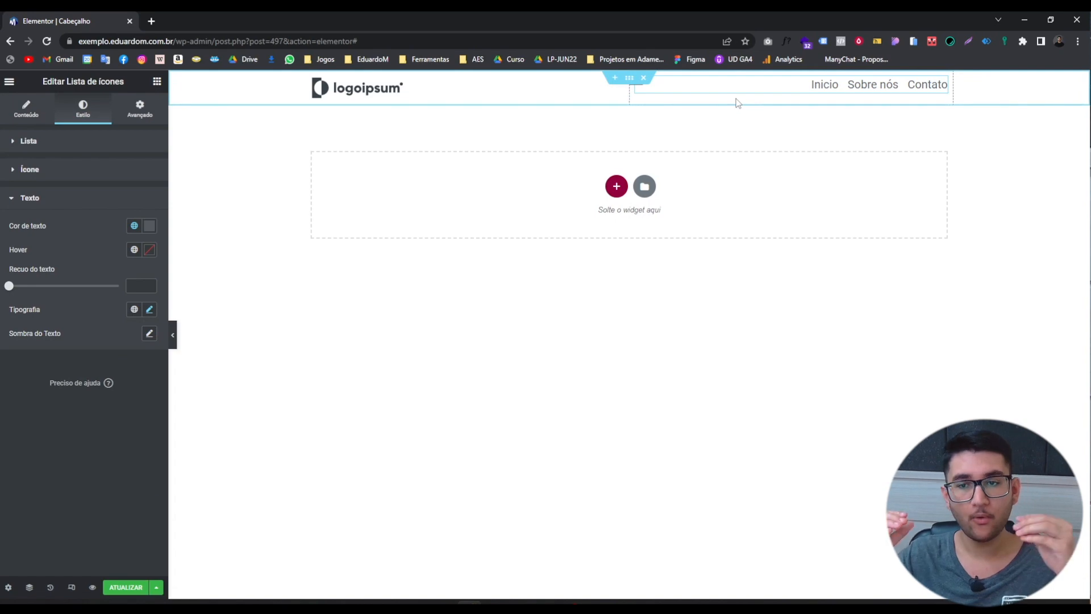
Set the vertical alignment of the column holding the menu to Meio.
right_click(638, 98)
click(675, 108)
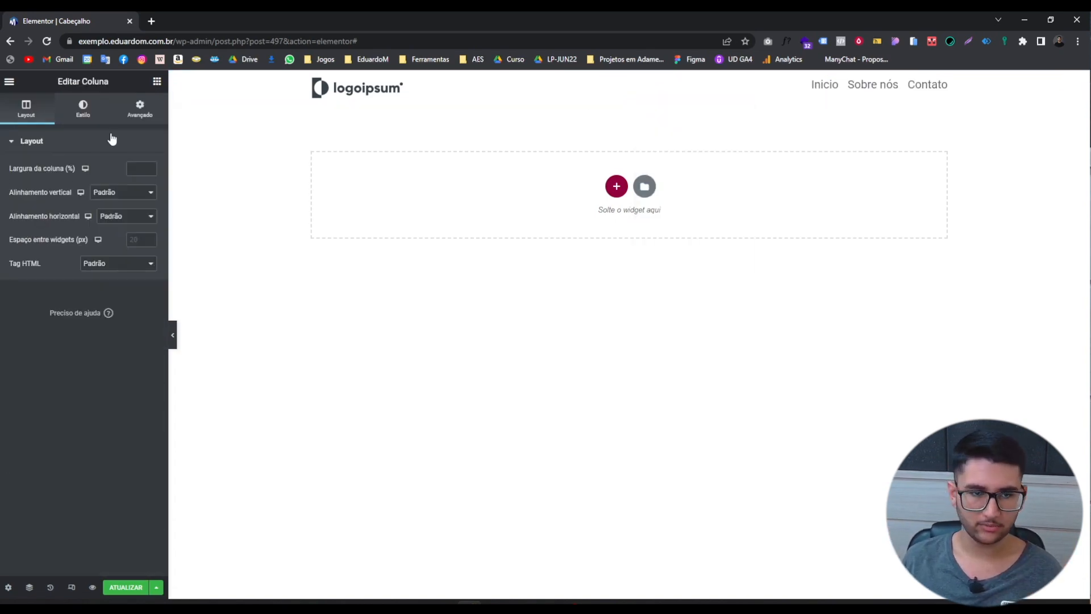
click(127, 195)
click(116, 223)
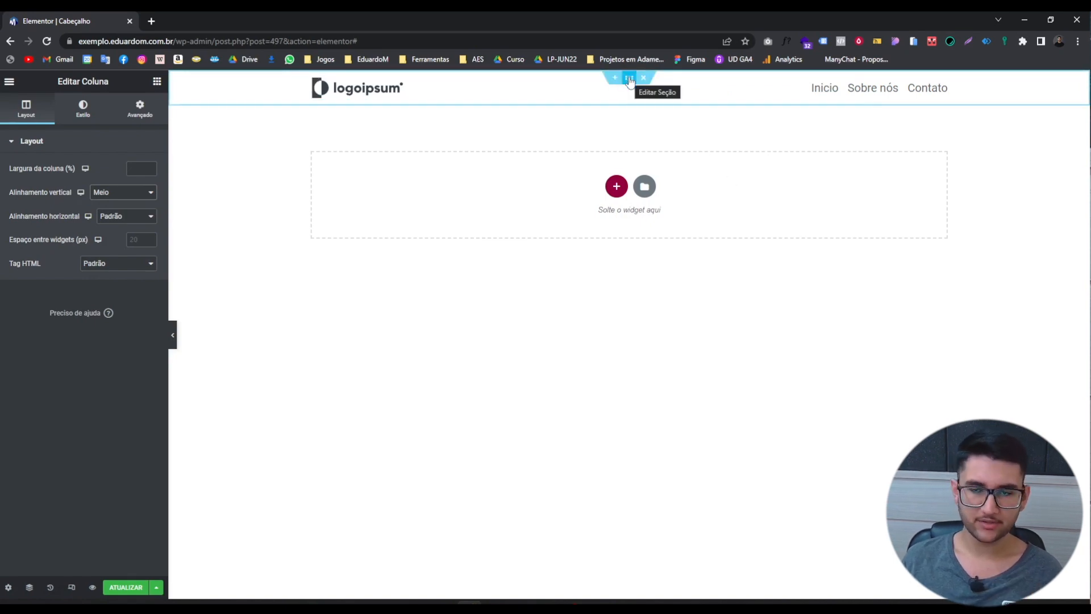
Unlink the header section's padding values and set the top and bottom padding to 10 px.
click(630, 78)
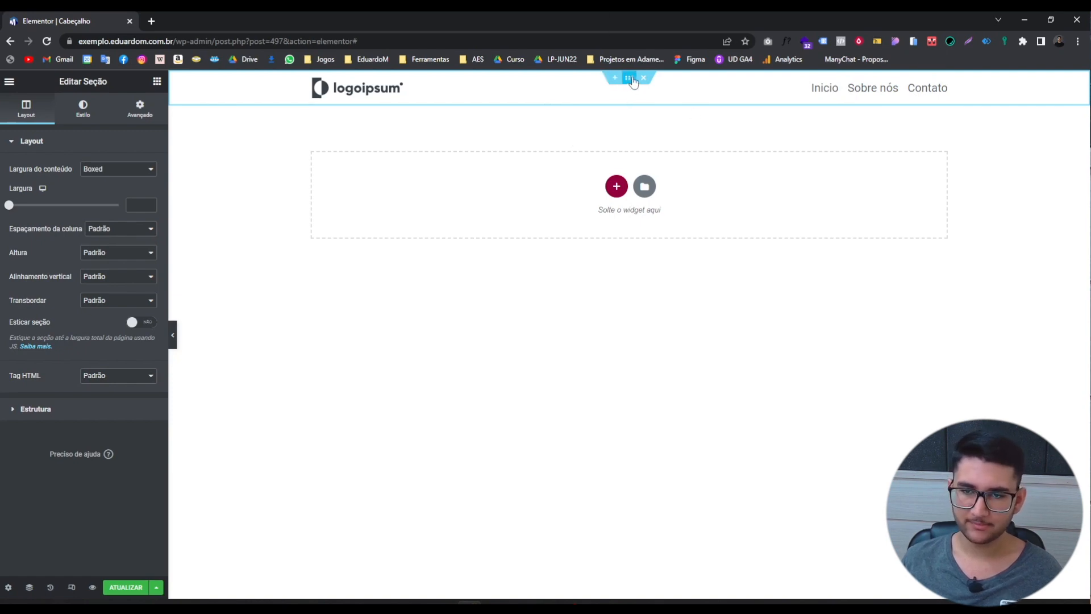
click(149, 113)
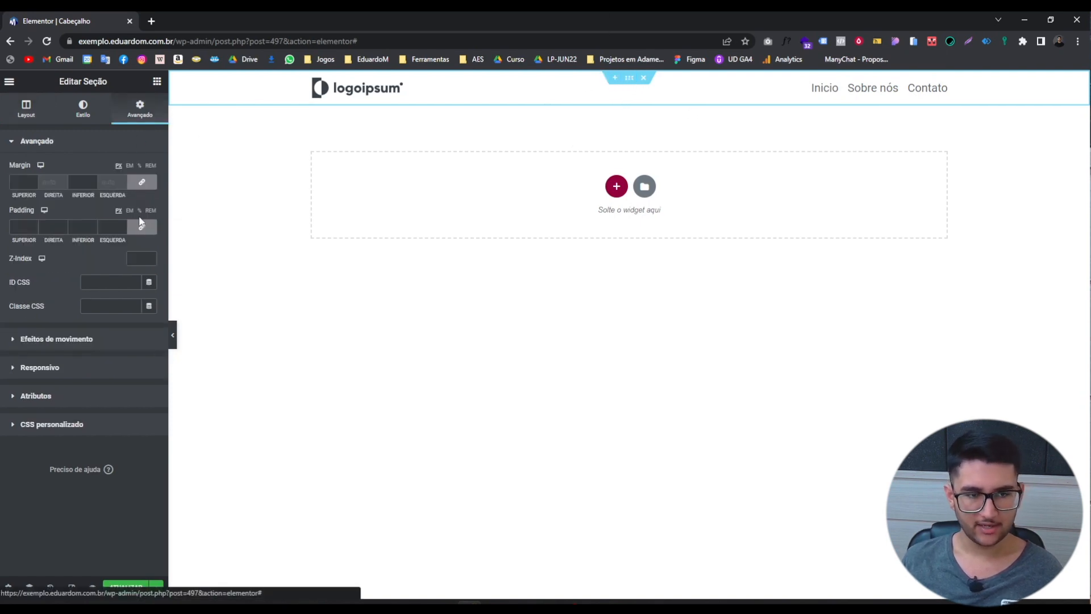
click(152, 229)
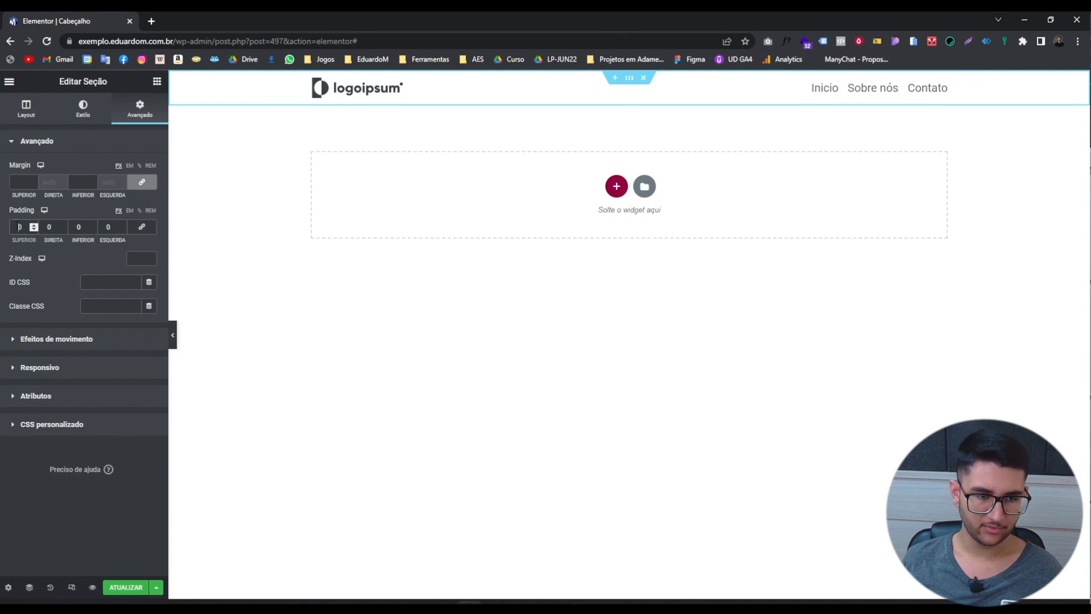
text(1)
key(Tab)
key(Tab)
text(10)
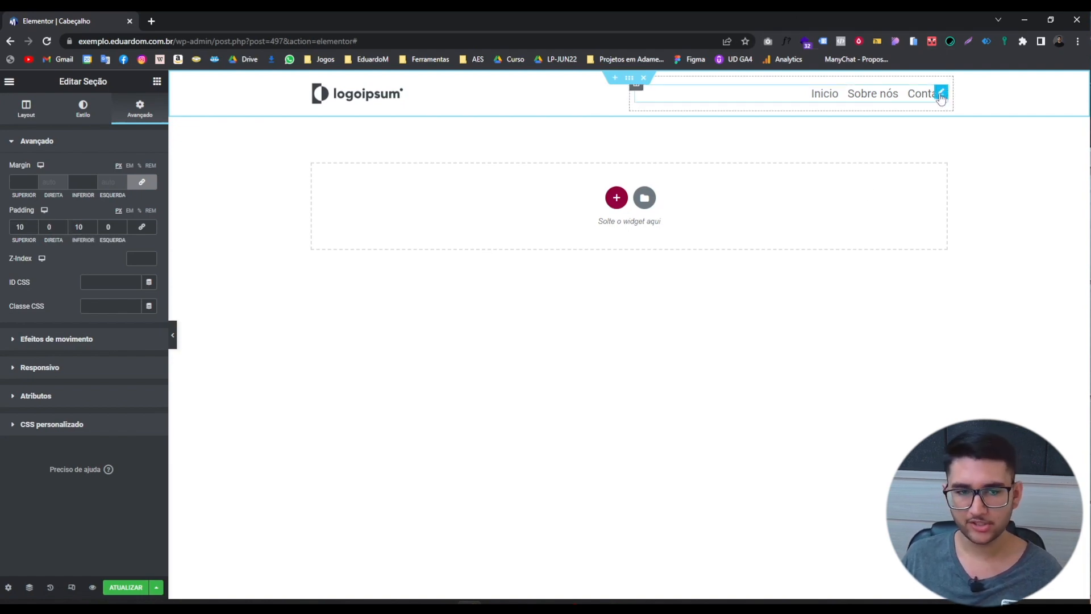
Try different spacings between the menu items and set the icon list's spacing to 25.
click(941, 92)
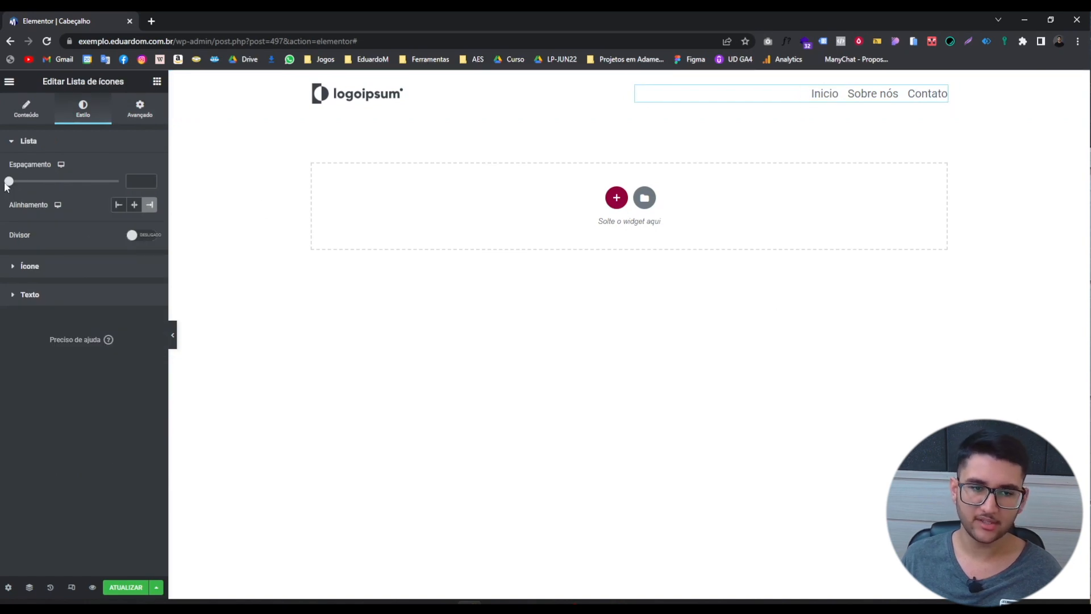
drag(8, 182, 87, 186)
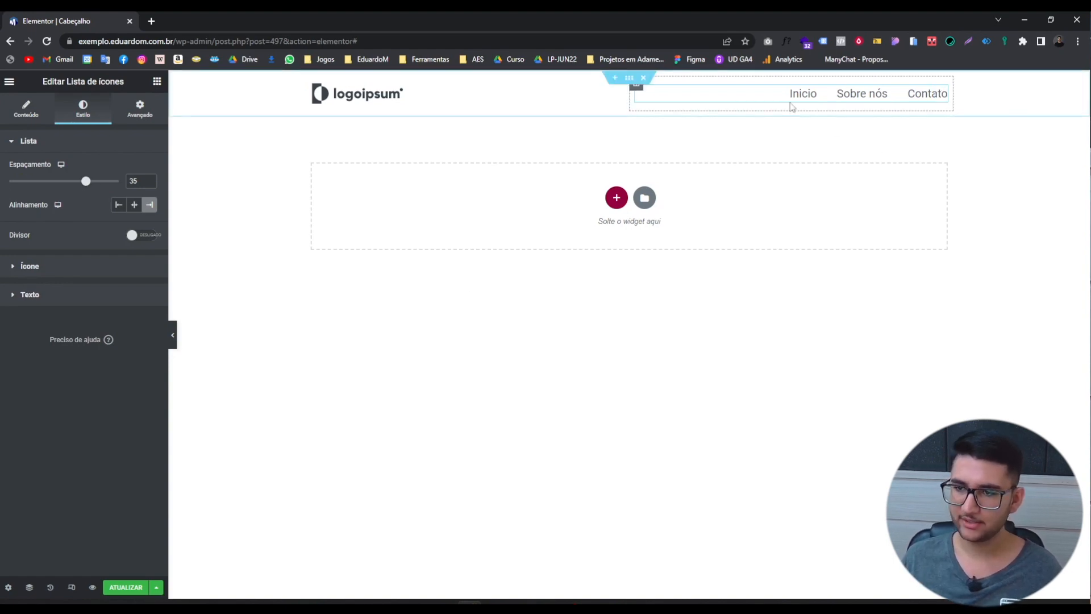
drag(84, 182, 129, 195)
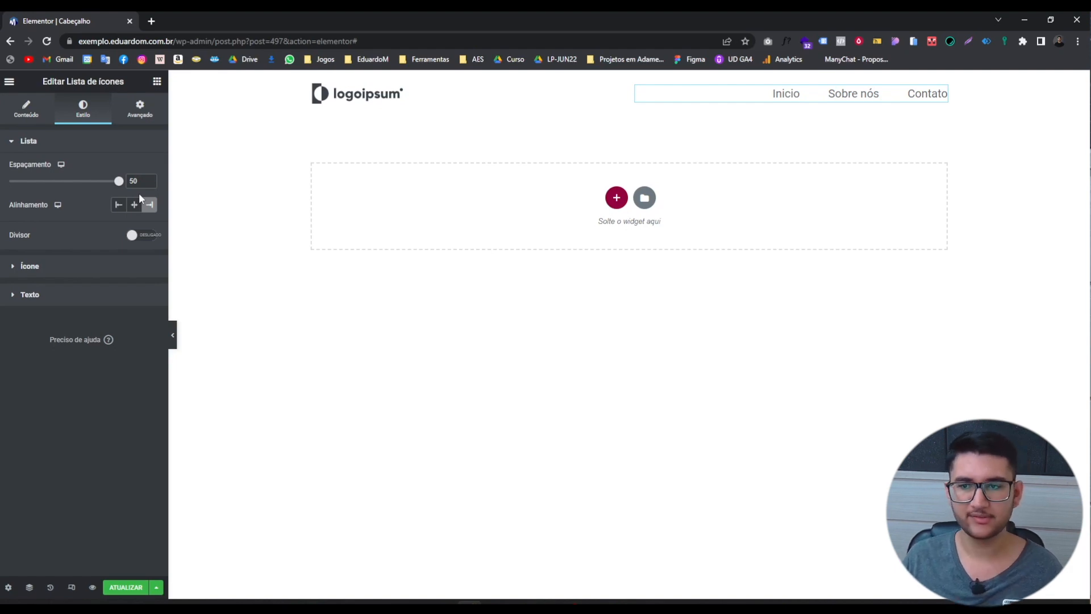
drag(121, 189, 63, 181)
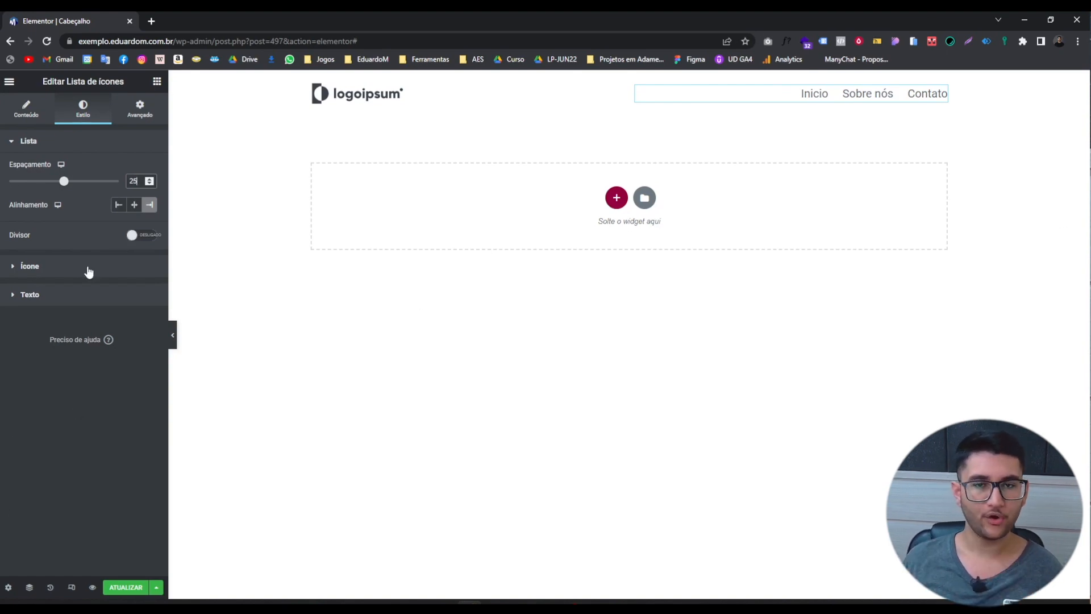
click(30, 431)
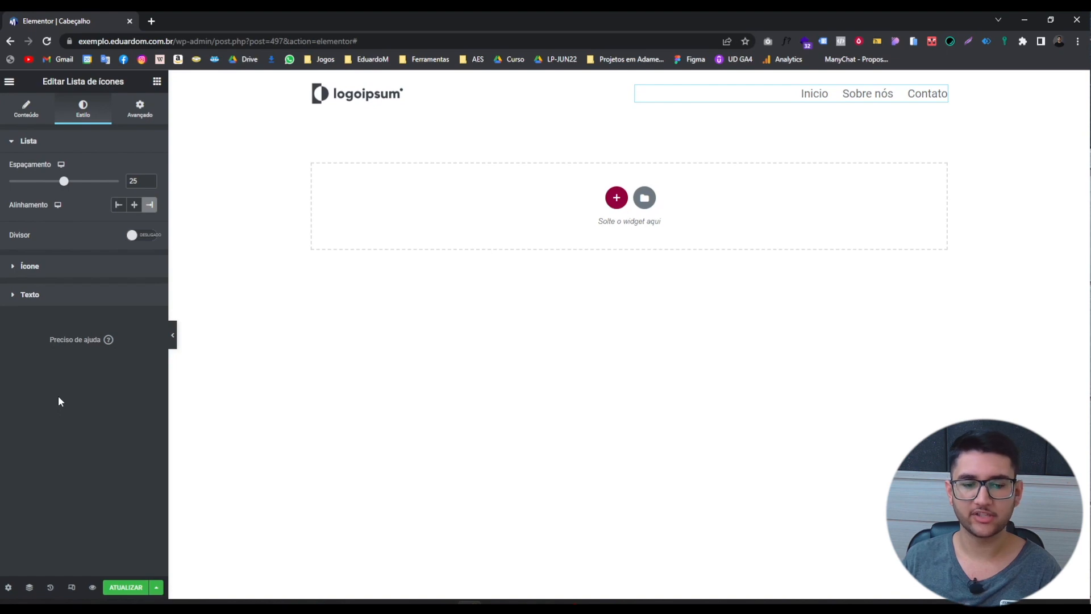
Save the header template and load the site's home page at exemplo.eduardom.com.br.
click(126, 588)
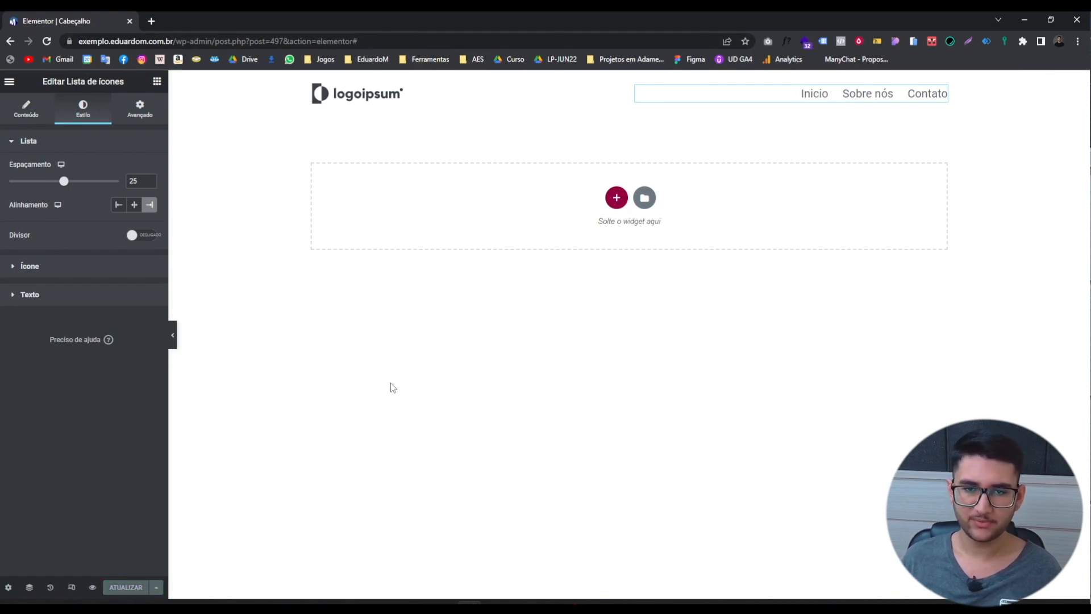
drag(202, 41, 384, 41)
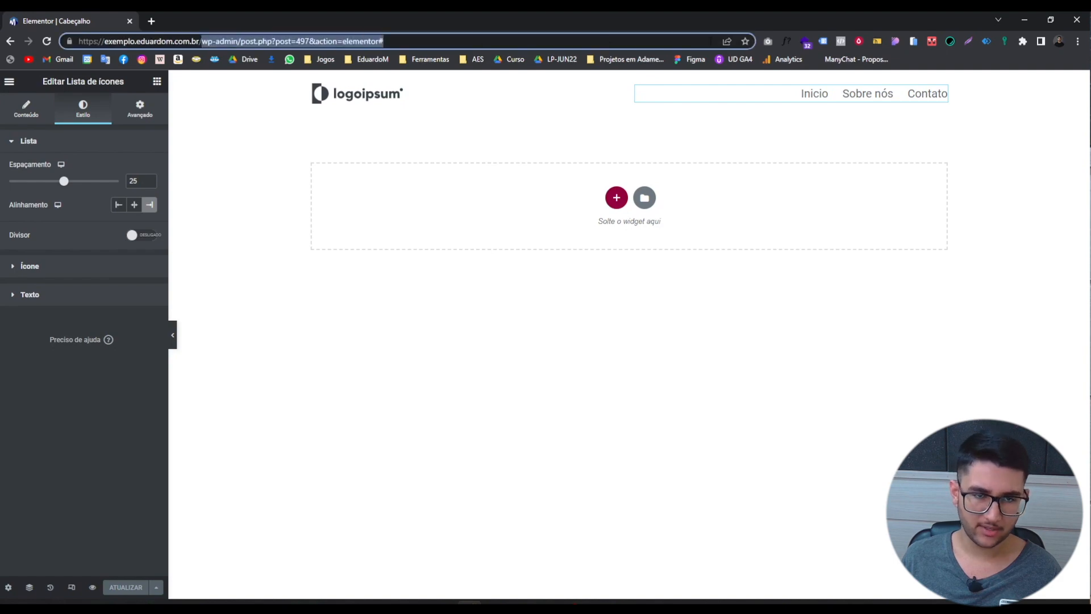
key(BackSpace)
key(Return)
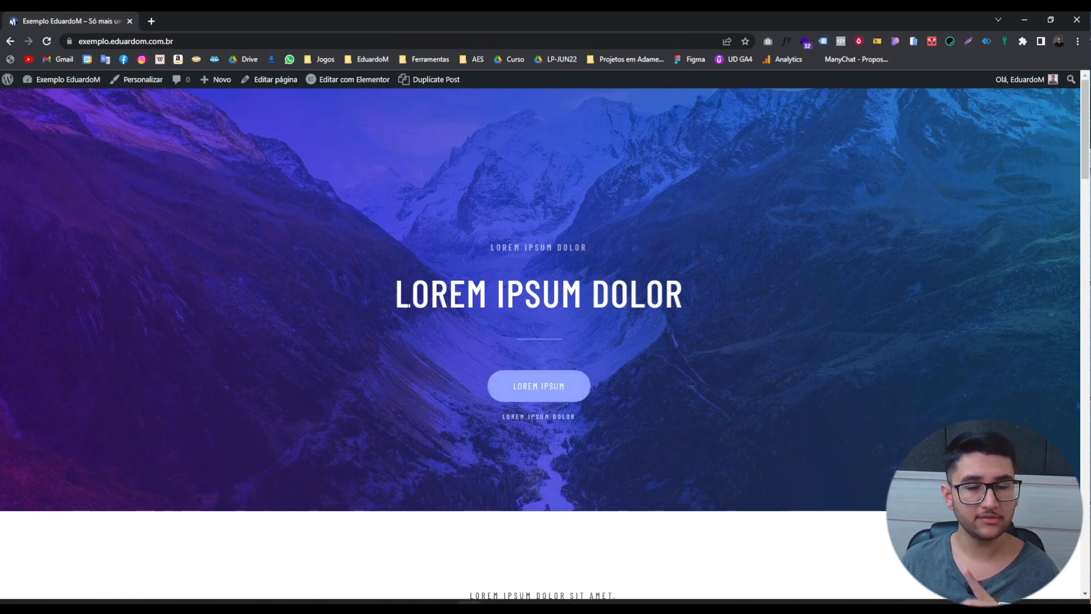
Open the Home page in Elementor in a new tab, switch its page layout to one that includes the header, and update the page.
middle_click(348, 79)
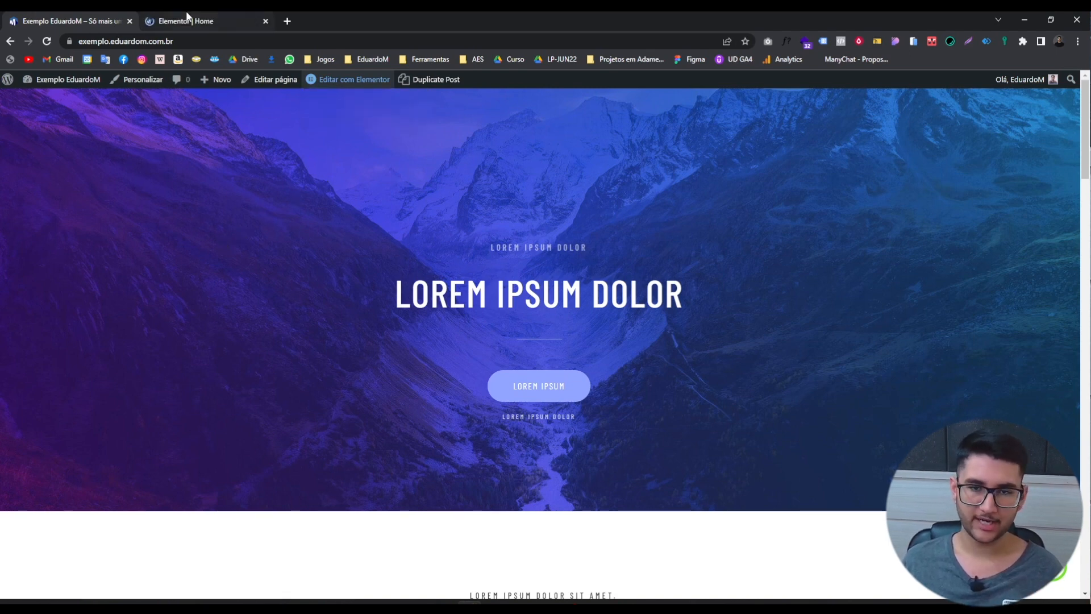
click(202, 13)
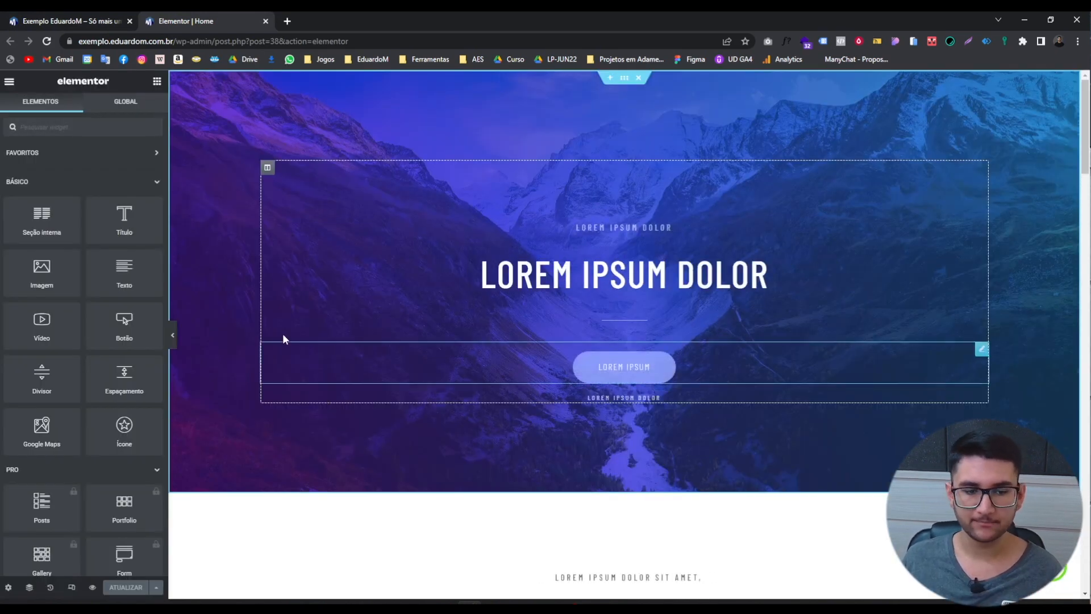
click(9, 588)
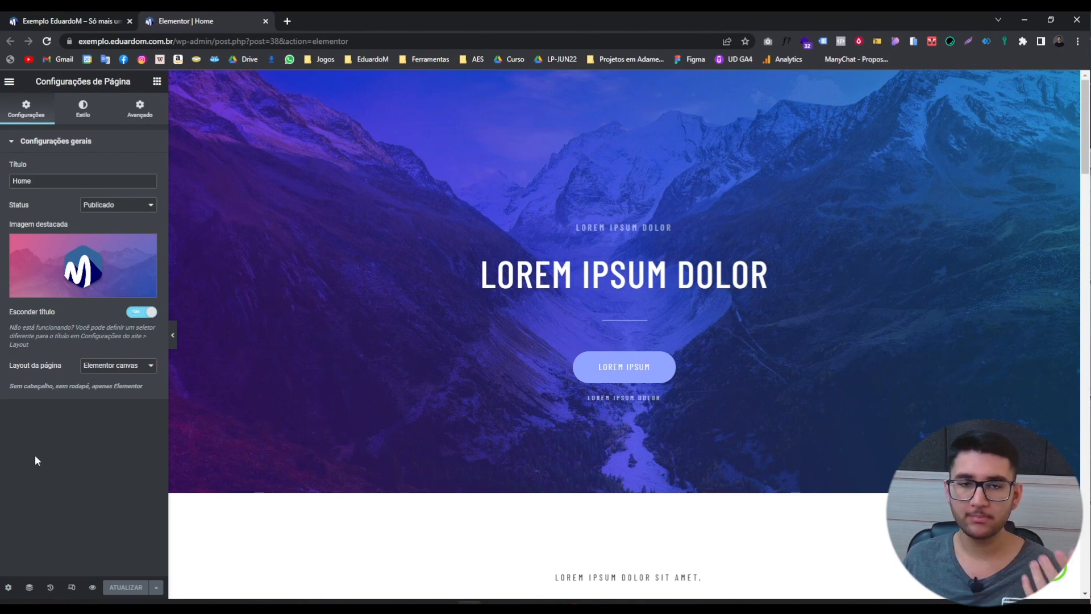
click(99, 367)
click(102, 378)
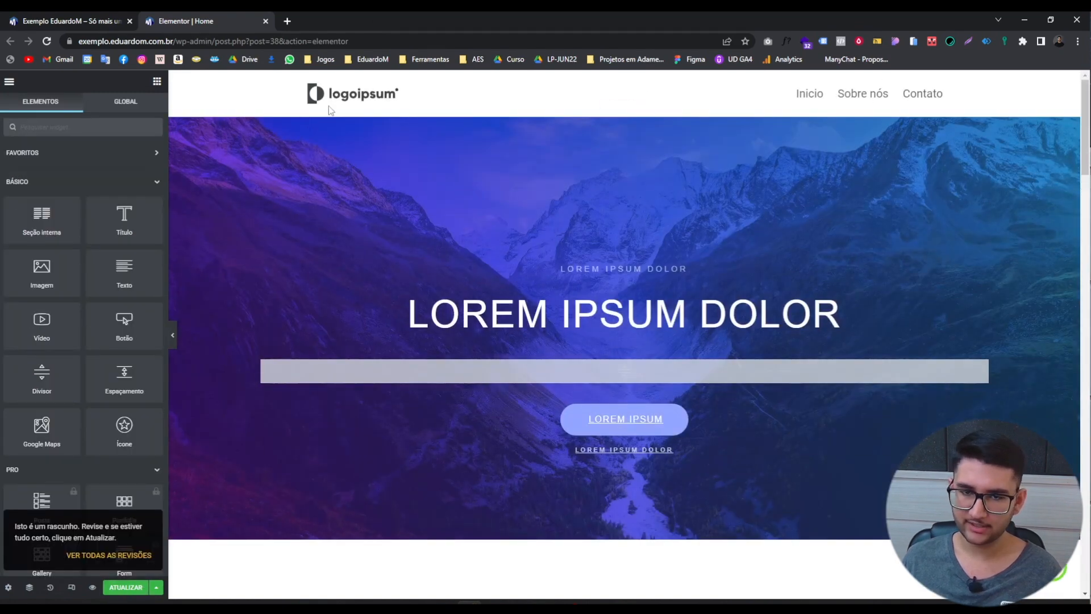
click(115, 591)
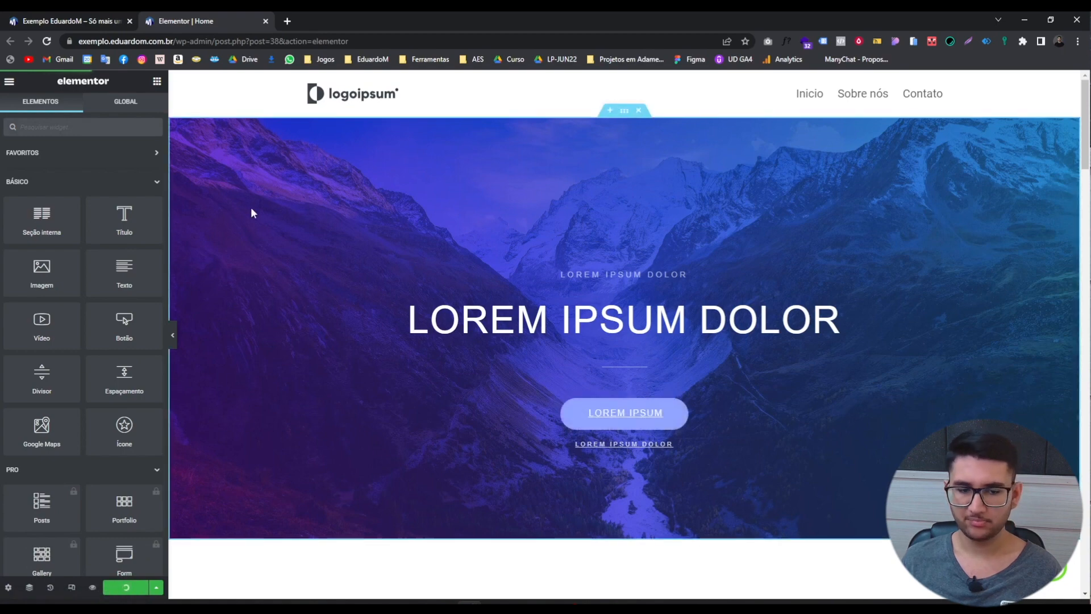
Reload the live home page to check the header and test its Sobre nós and Contato links.
click(8, 22)
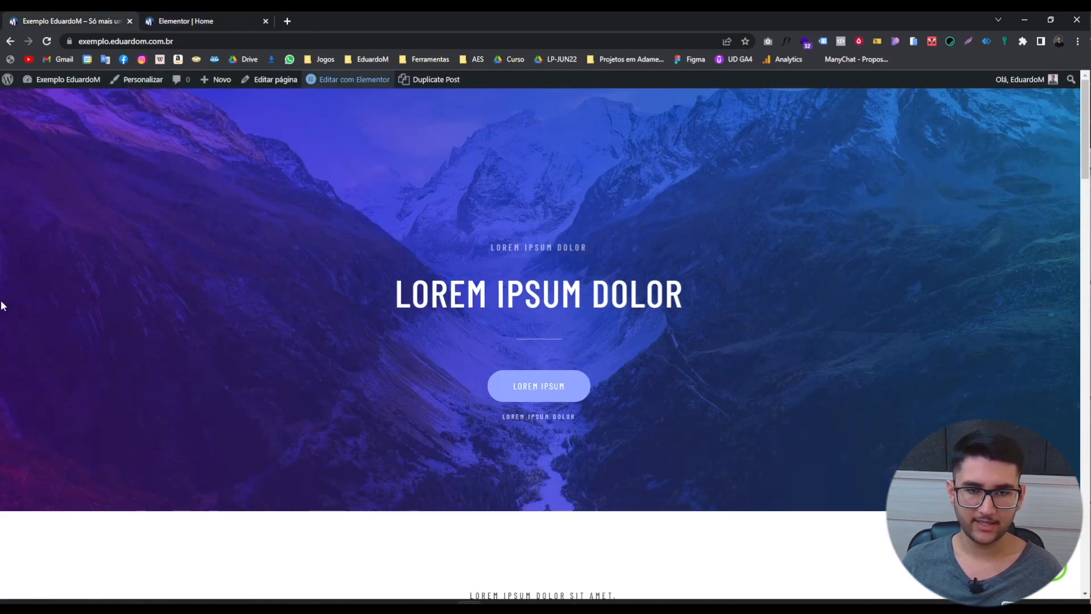
key(F5)
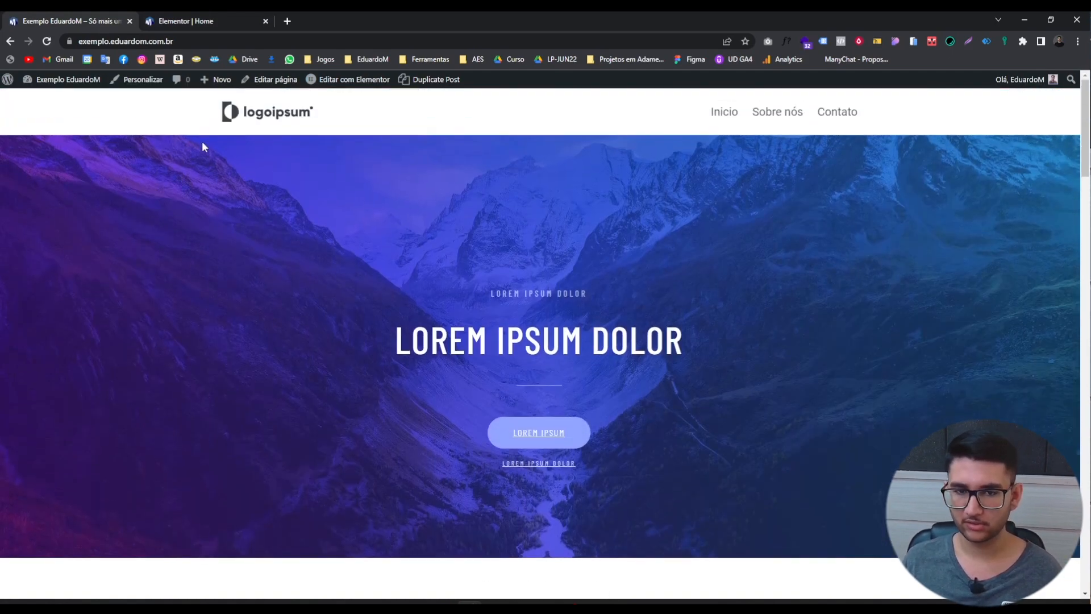
click(783, 116)
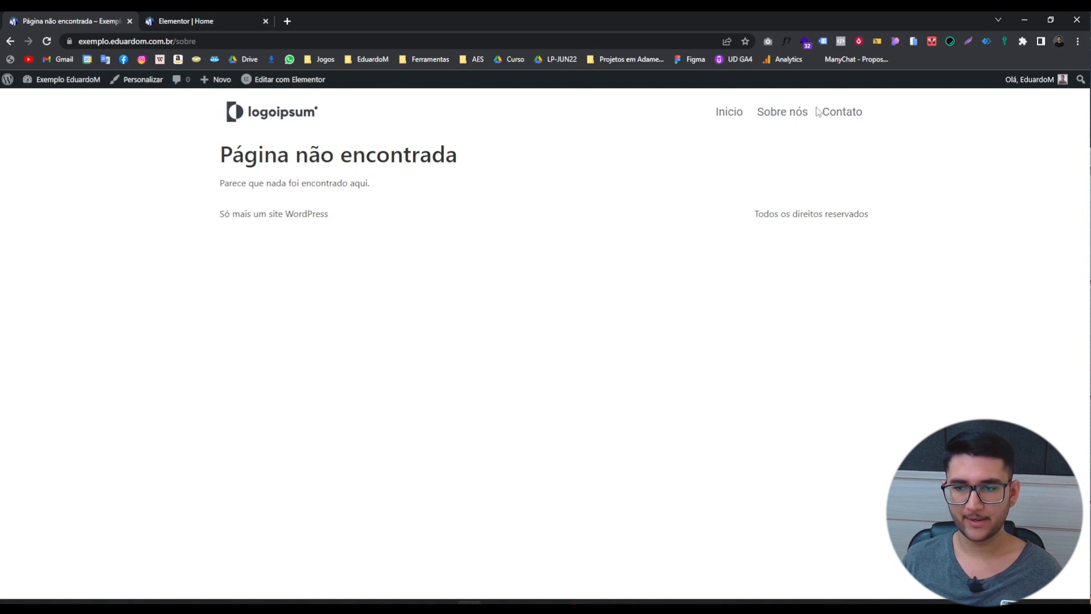
click(844, 115)
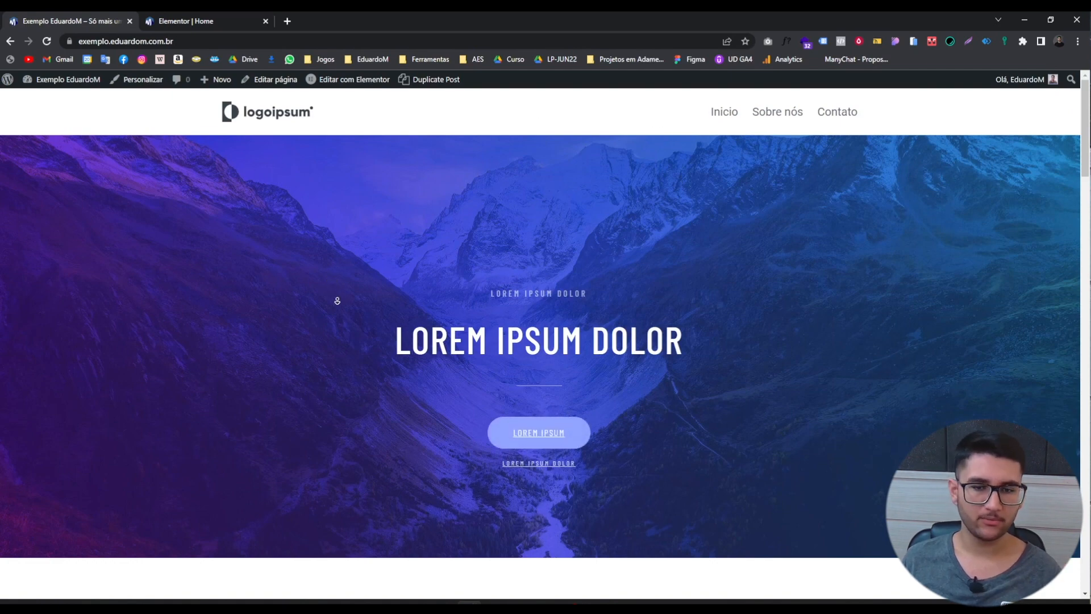
Check the bottom of the live home page, then start a new Elementor Header & Footer Builder template from the WordPress dashboard in a new tab.
scroll(335, 398, down, 5)
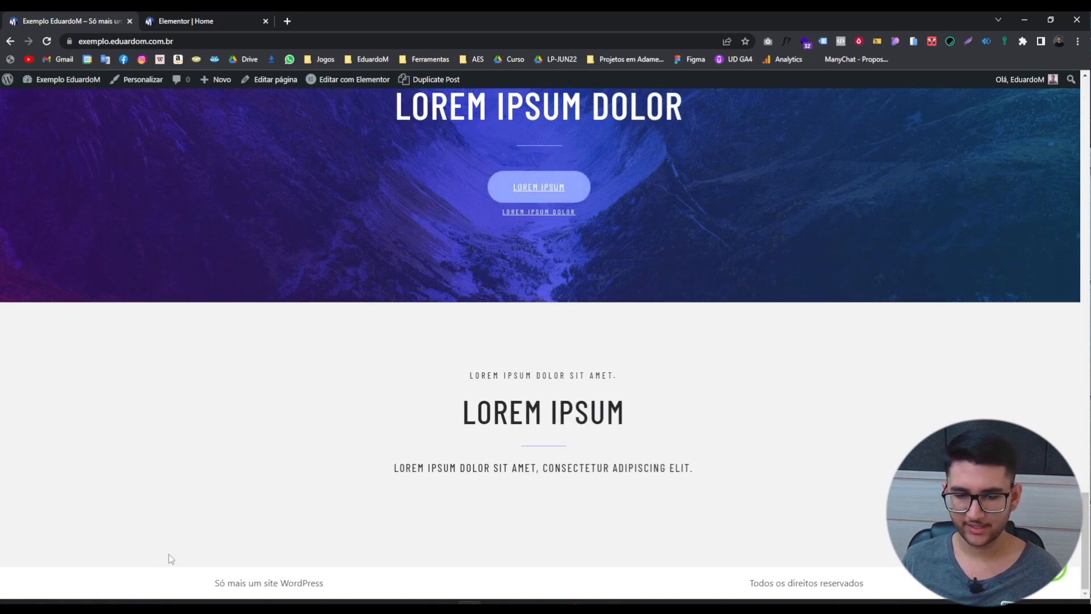
click(32, 97)
mouse_move(64, 252)
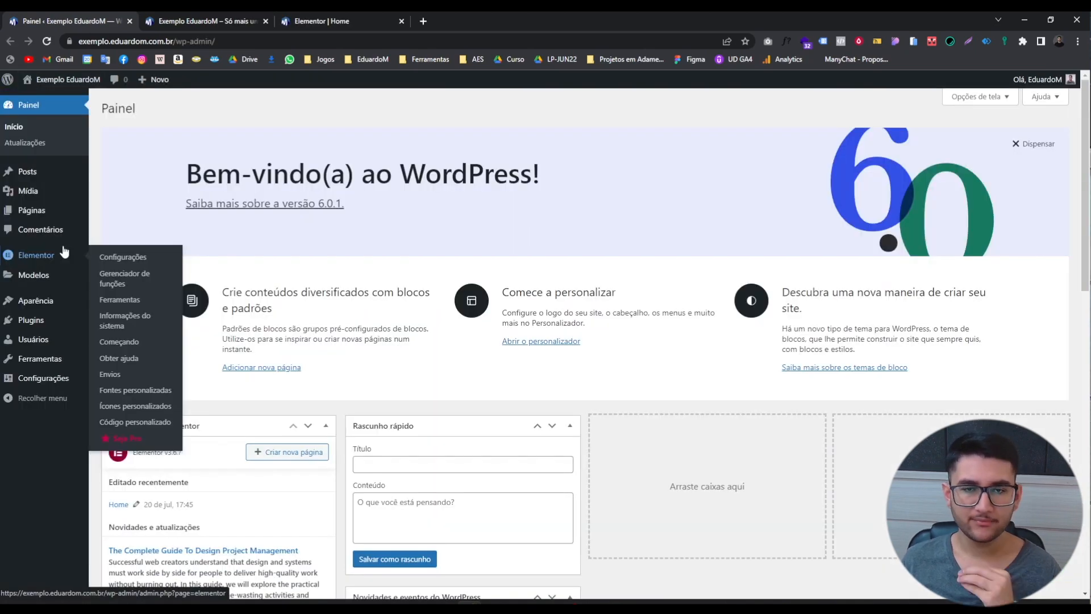
mouse_move(53, 277)
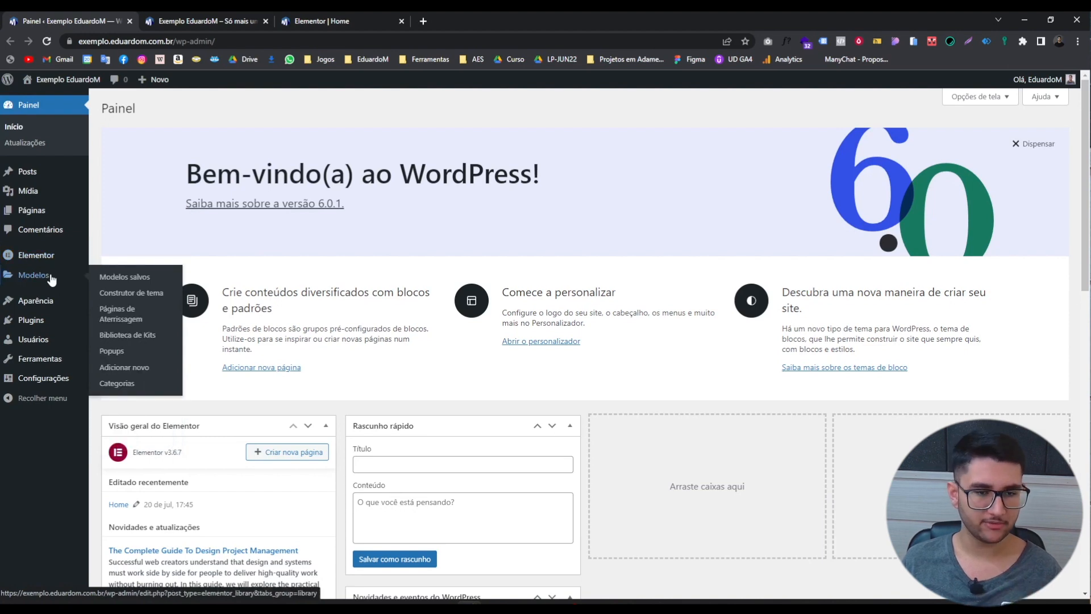
mouse_move(38, 308)
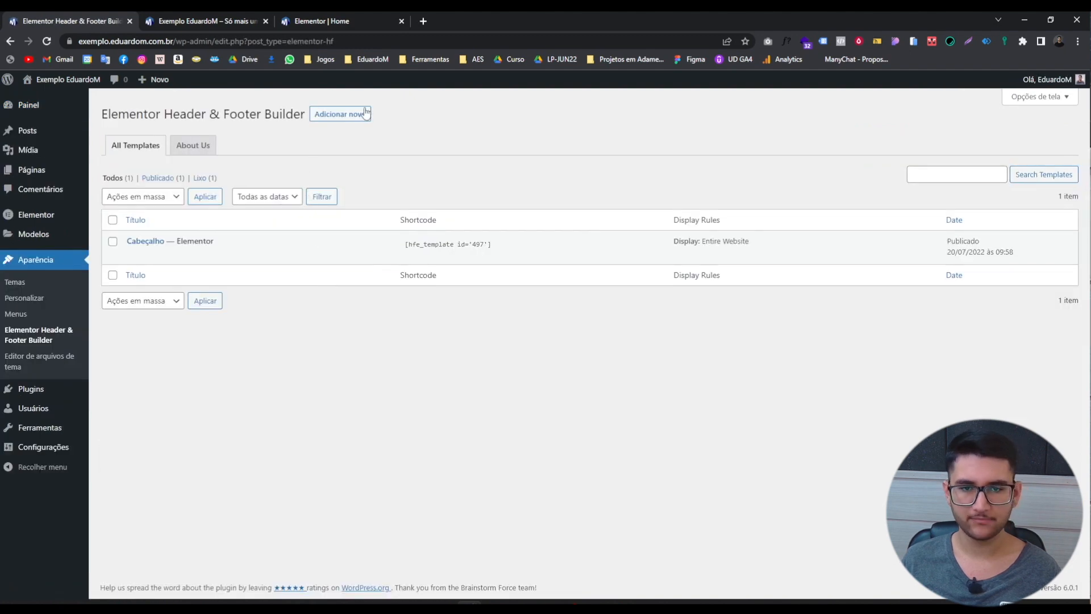
click(363, 115)
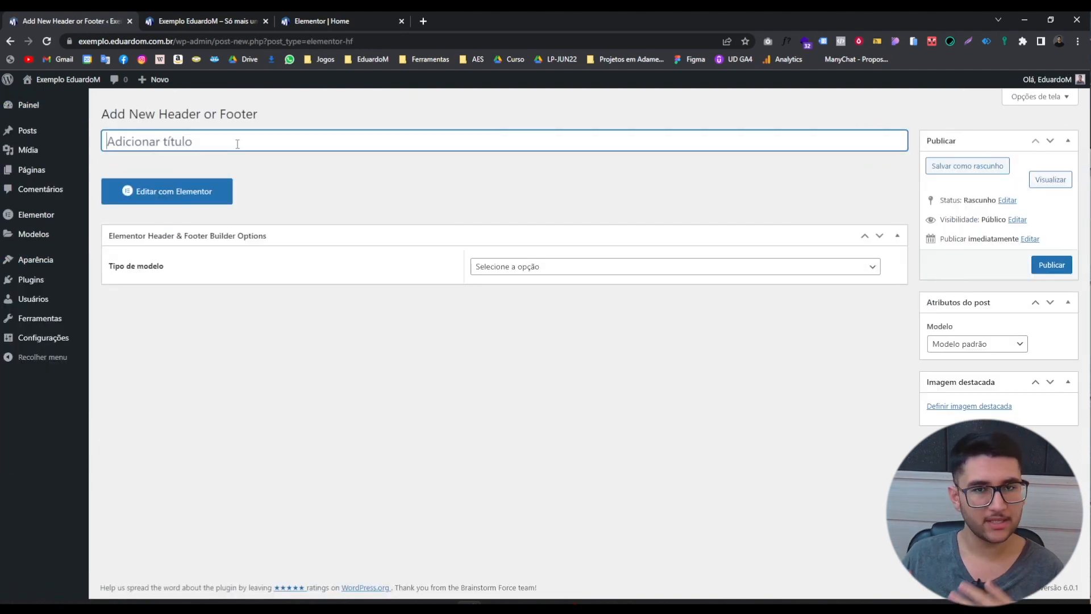
Title the template Rodapé, set its type to Rodapé and its display rule to Entire Website, and publish it.
text(Rodapé)
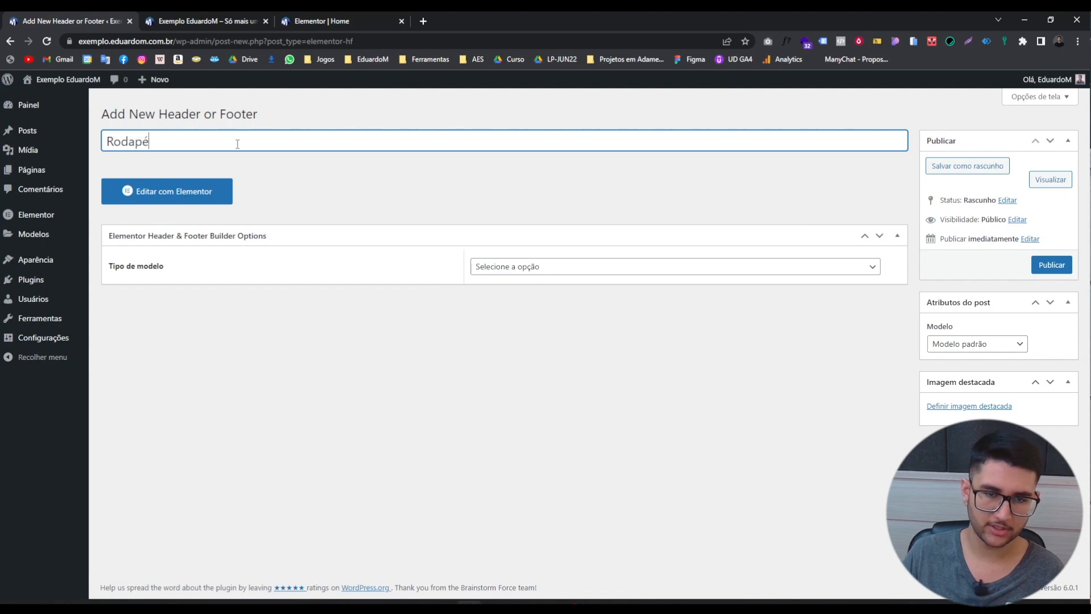
click(511, 268)
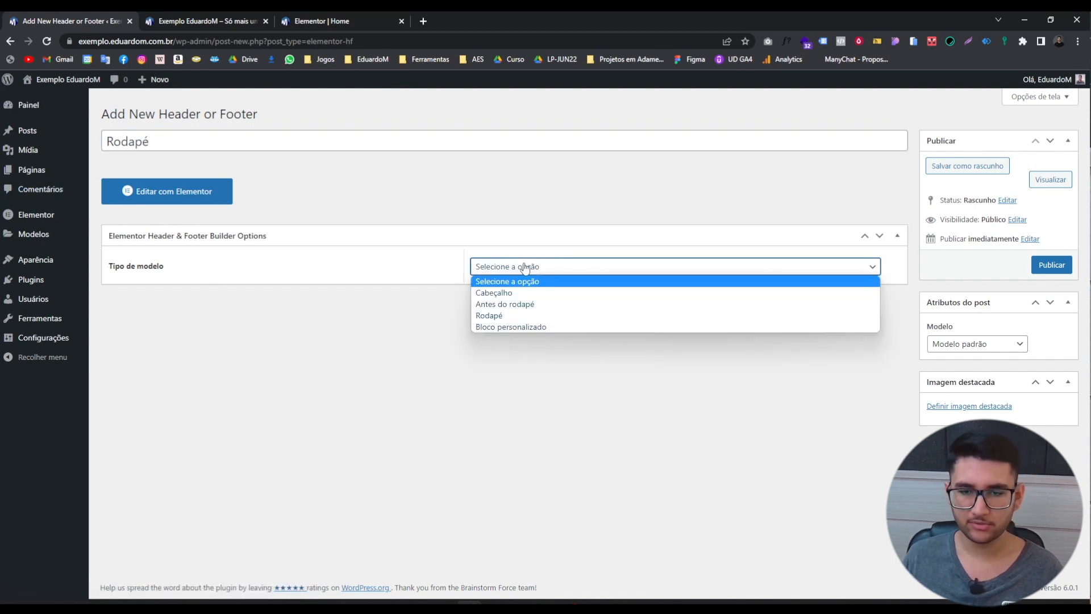
click(489, 317)
click(514, 307)
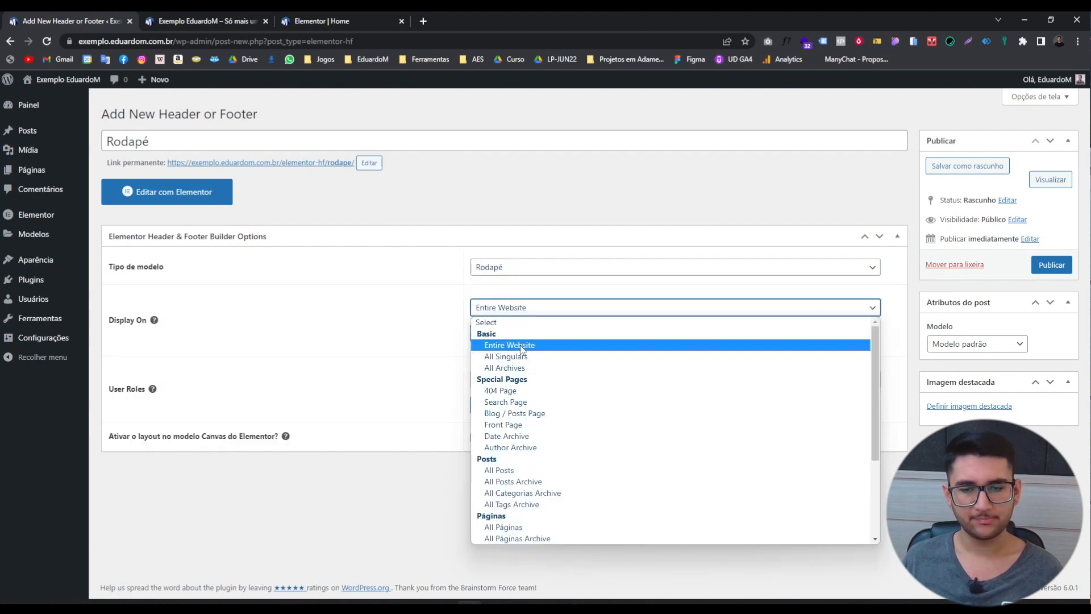
click(518, 346)
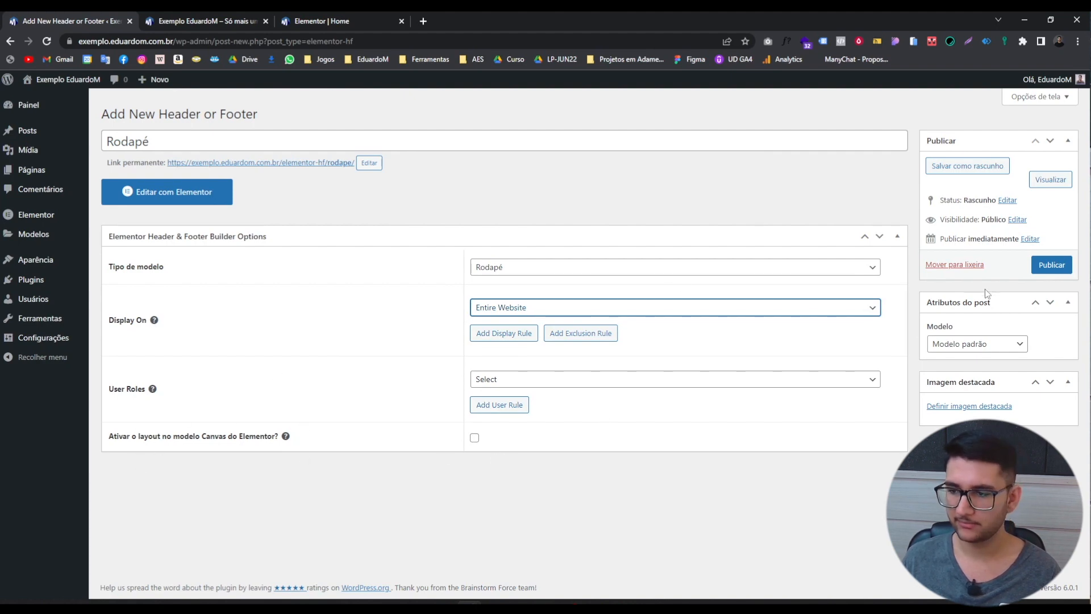
click(1052, 264)
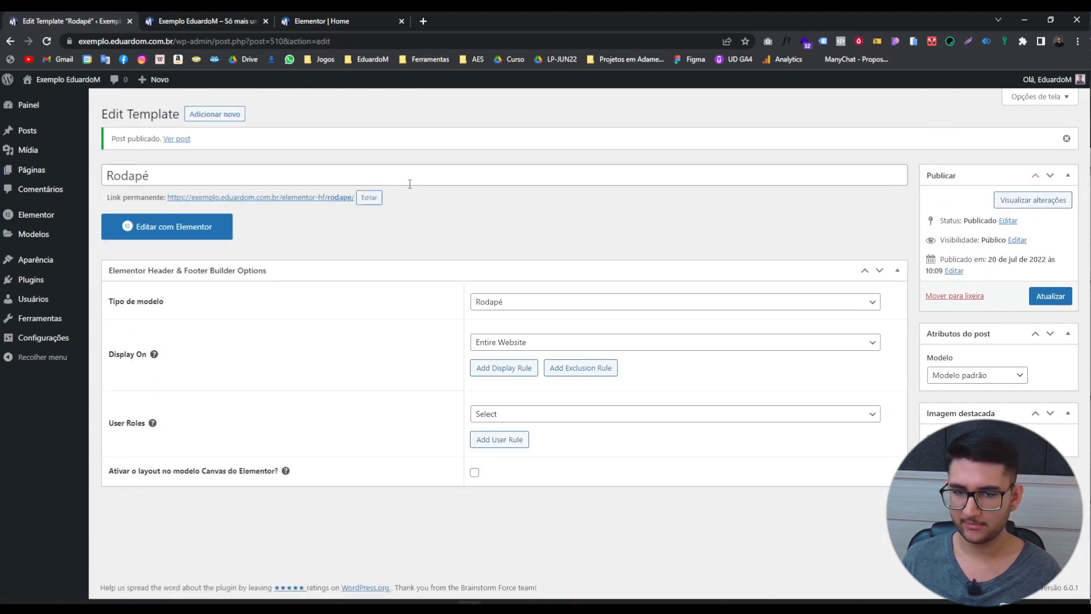
Open the Rodapé template in Elementor and add a single-column section with a near-black classic background.
click(165, 230)
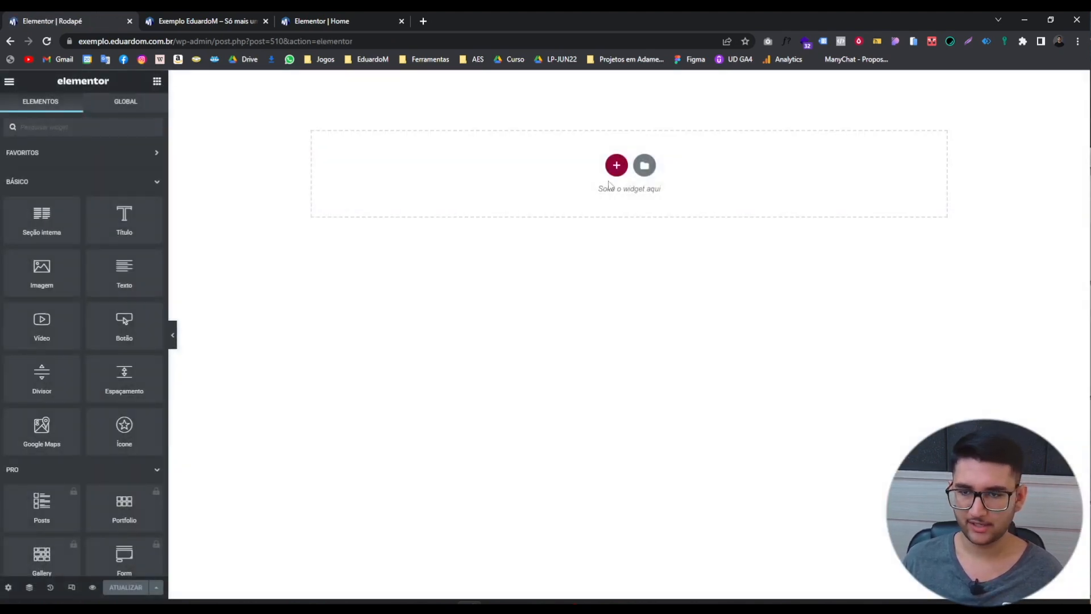
click(617, 165)
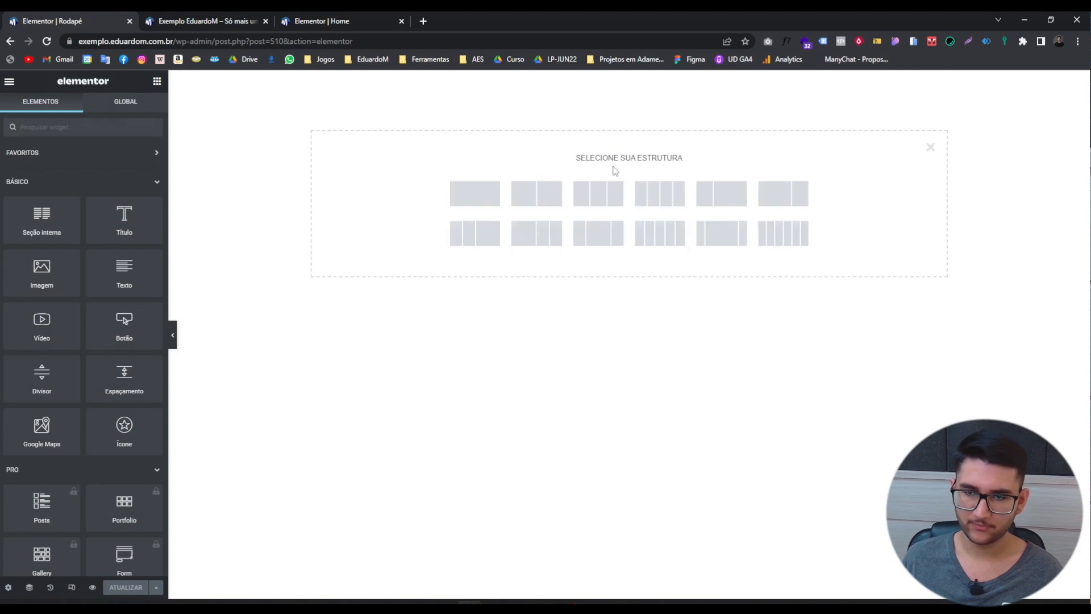
click(475, 194)
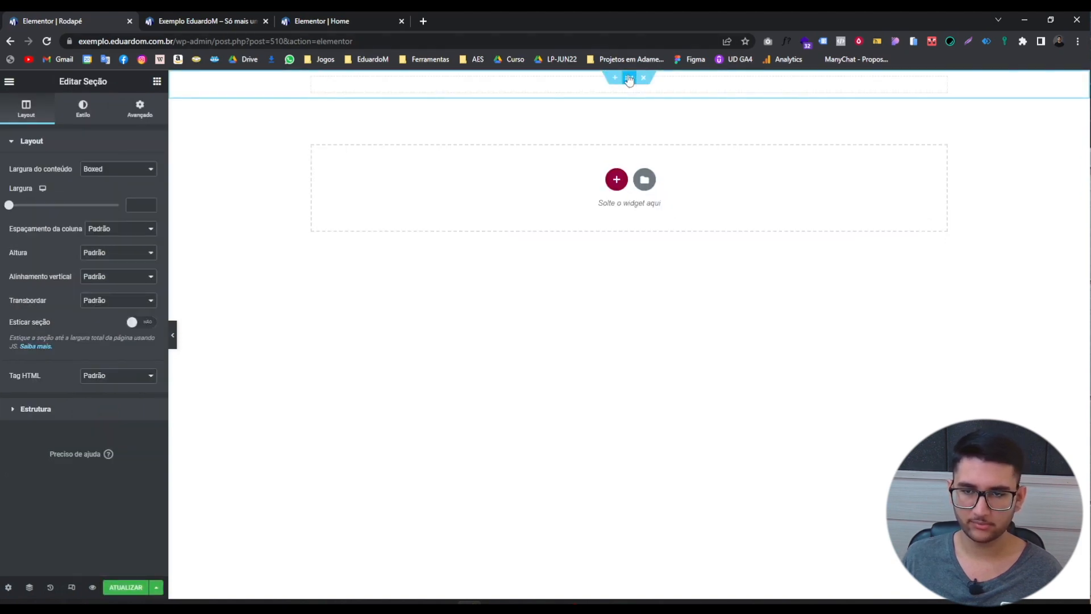
click(93, 121)
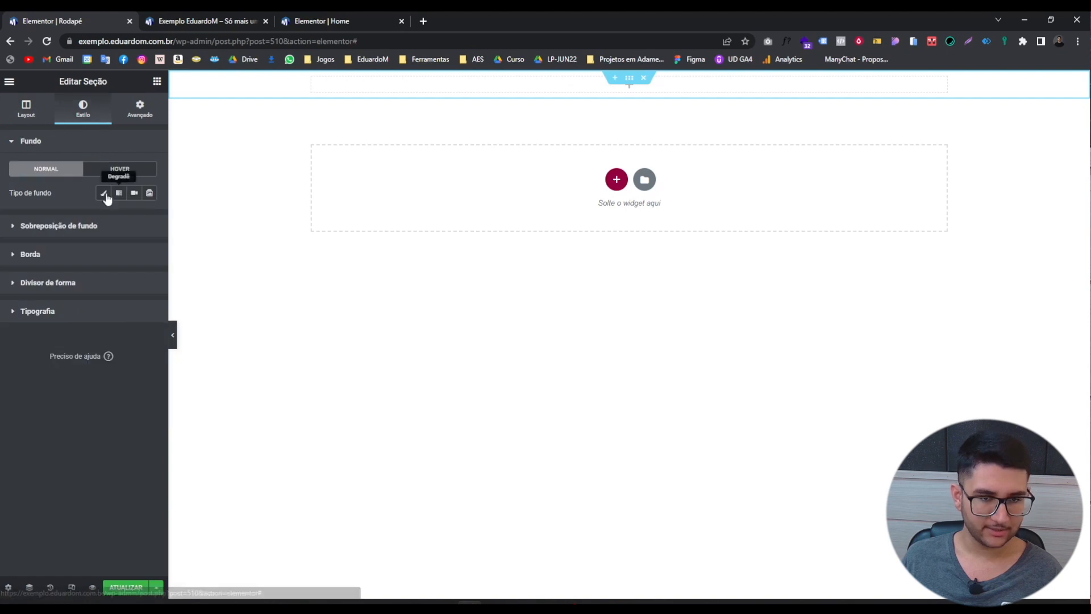
click(149, 217)
drag(75, 294, 5, 348)
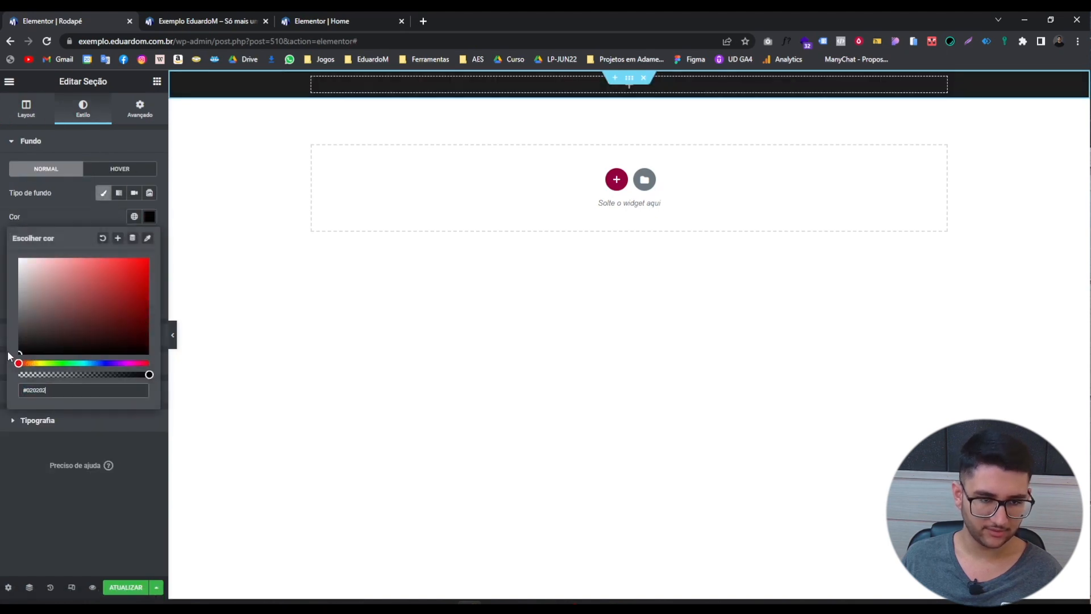
Add a heading widget to the dark section, reading "Feito por" followed by the author's first name, and center it.
click(157, 81)
drag(121, 214, 421, 85)
triple_click(102, 200)
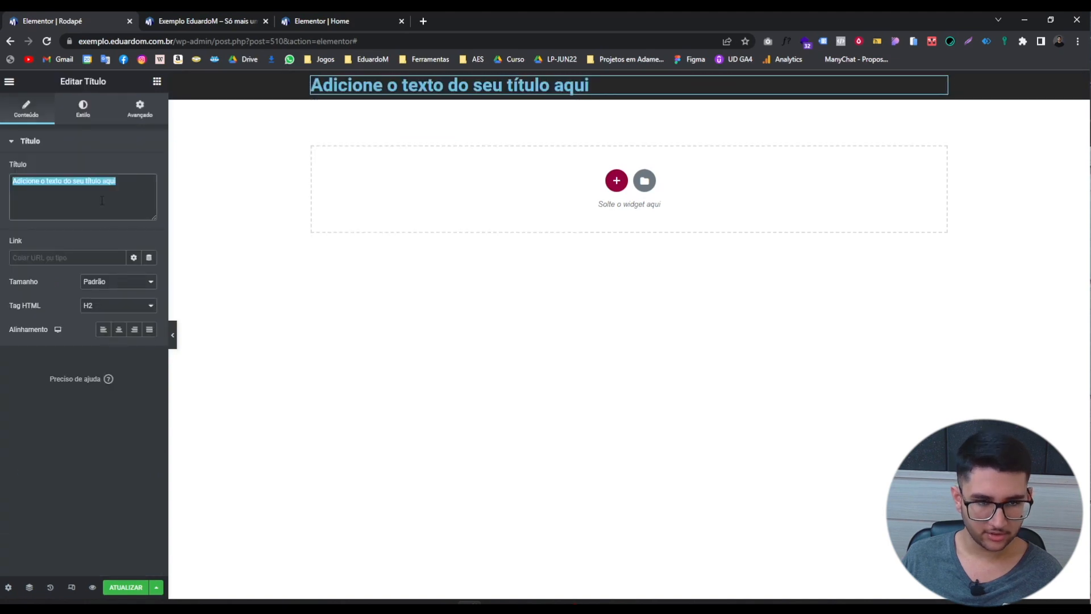
text(Feito)
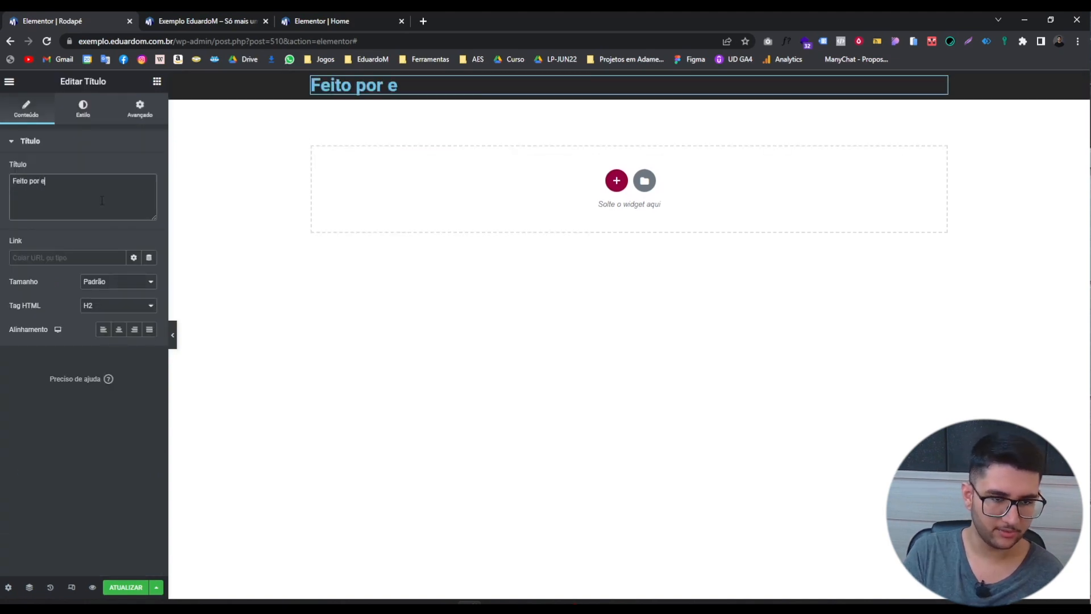
text( por Eduardo.)
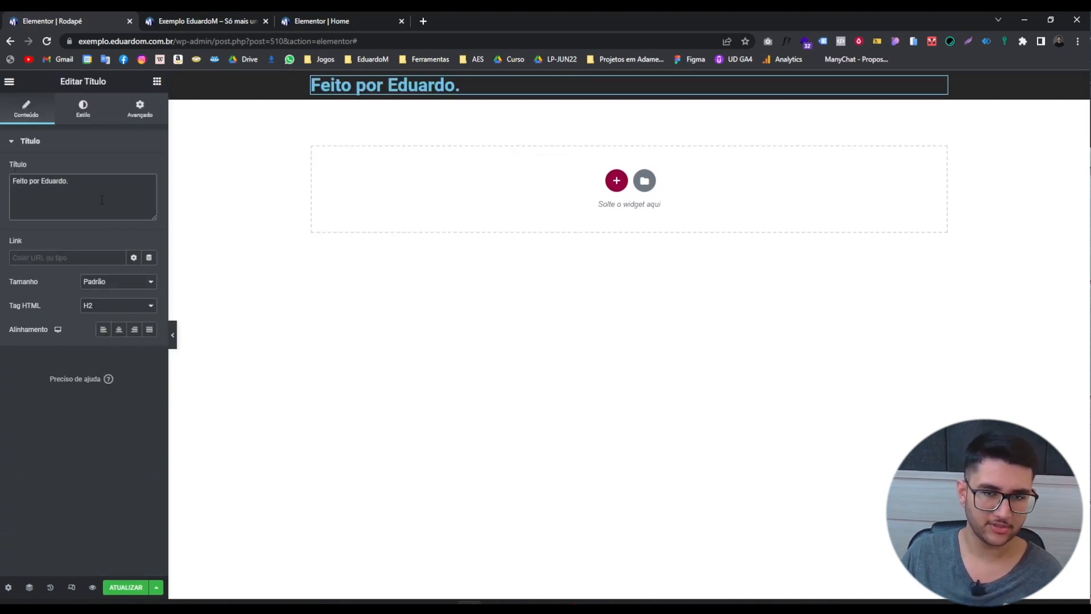
click(120, 331)
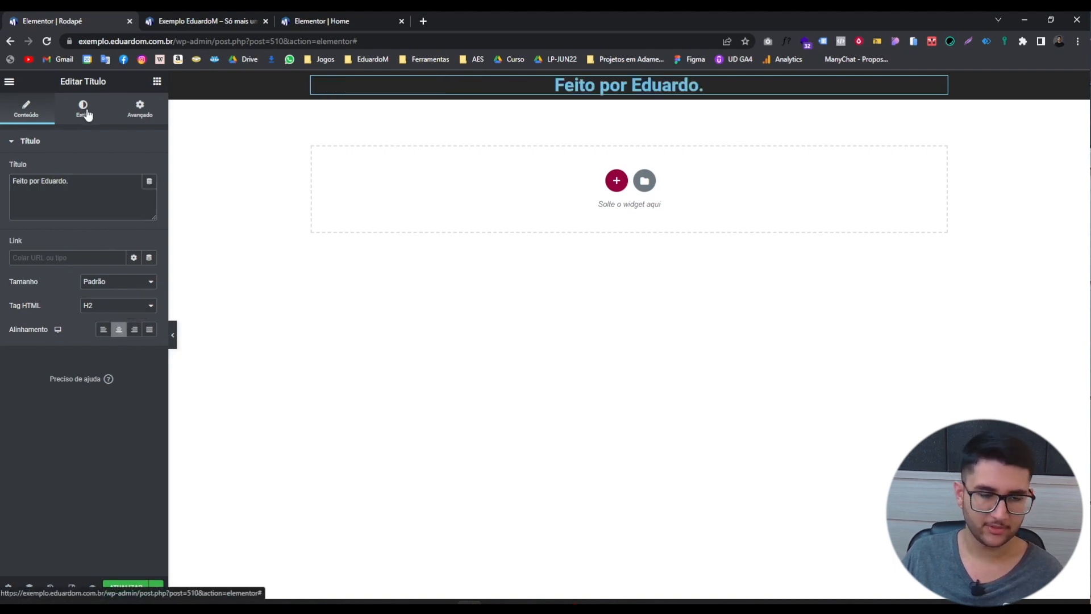
Style the footer heading with white text, font weight 400 and a size of 16 px.
click(87, 113)
click(149, 172)
drag(87, 252, 17, 205)
click(80, 161)
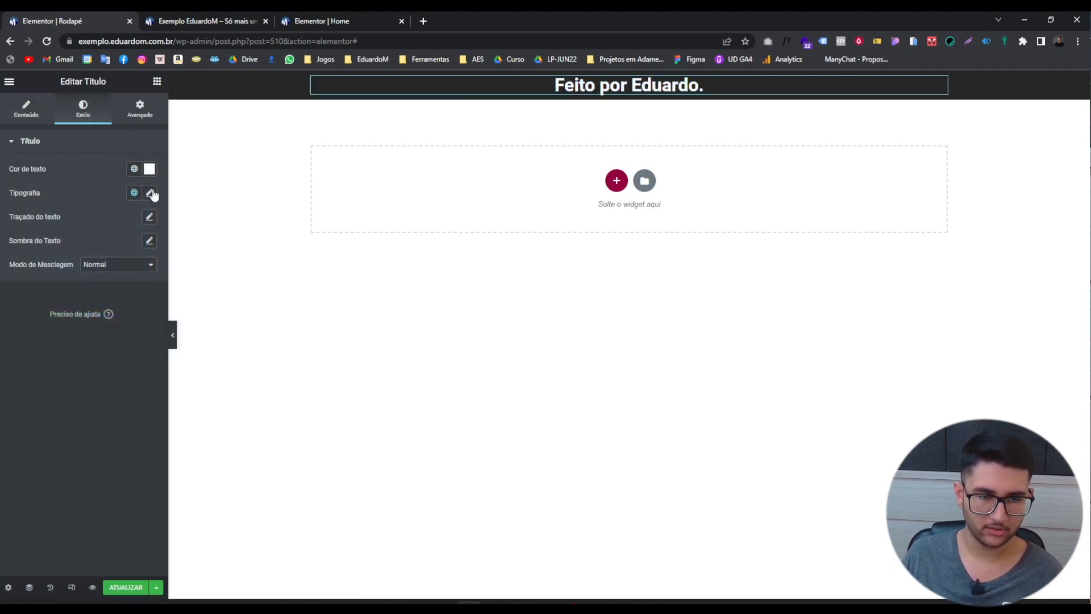
click(151, 194)
click(106, 310)
click(94, 342)
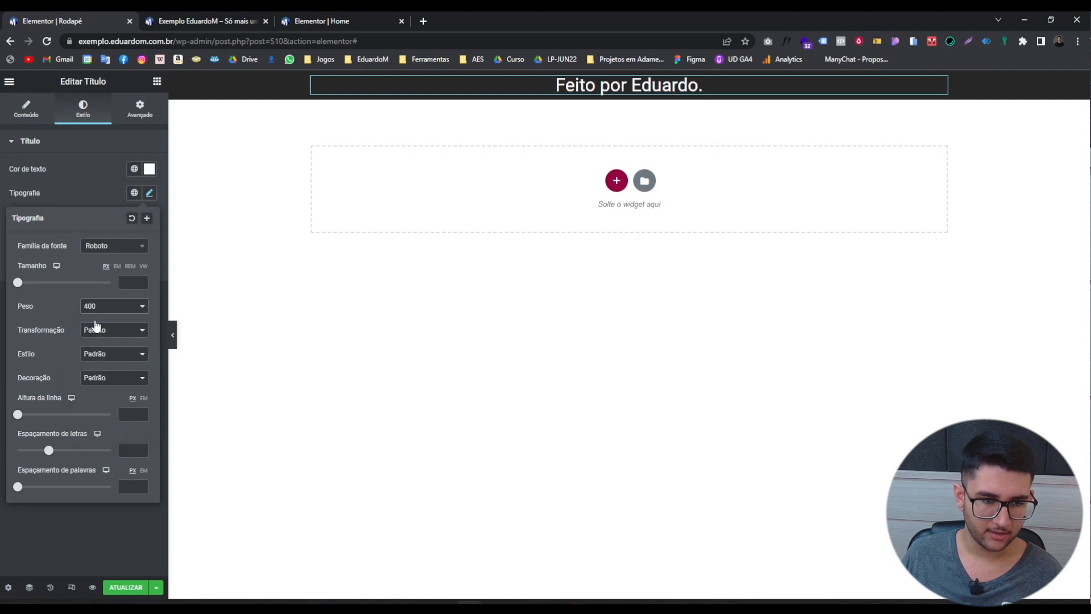
text(16)
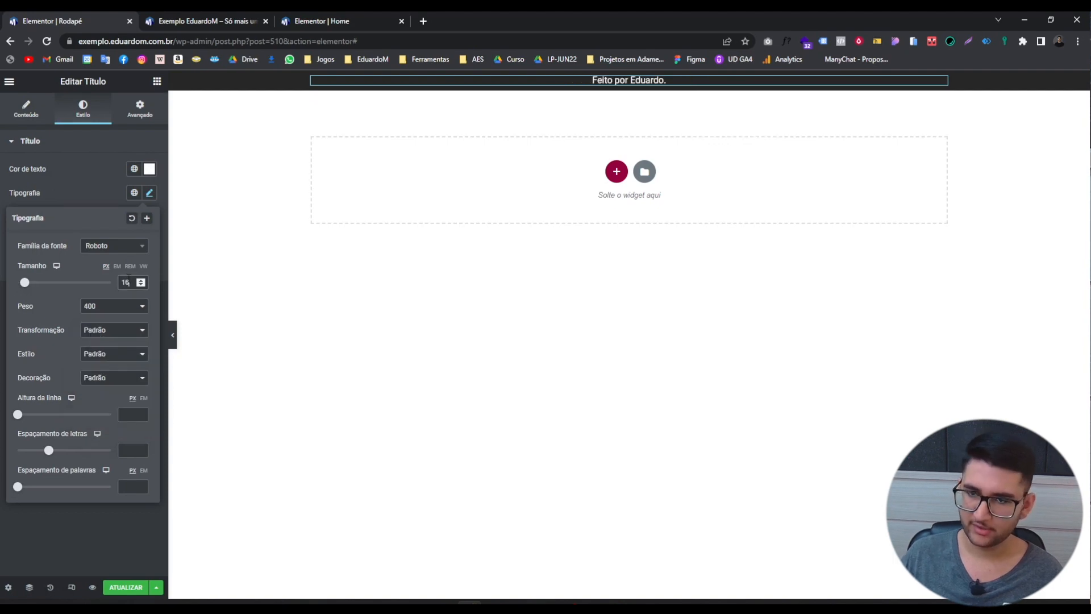
Set the footer section's padding to 20 px at top and bottom with unlinked values, and update the template.
click(628, 80)
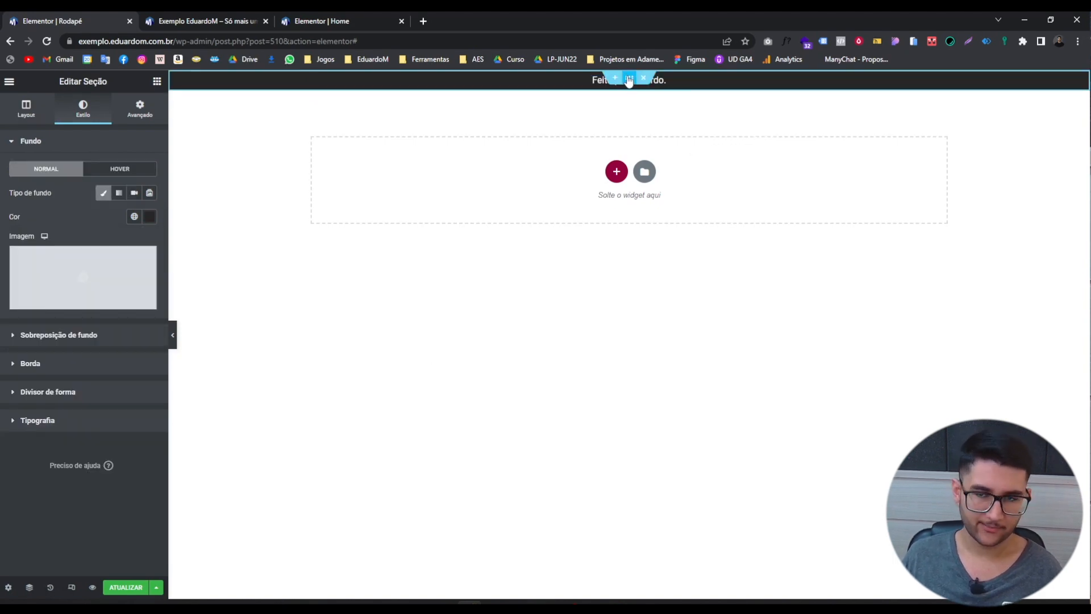
click(140, 108)
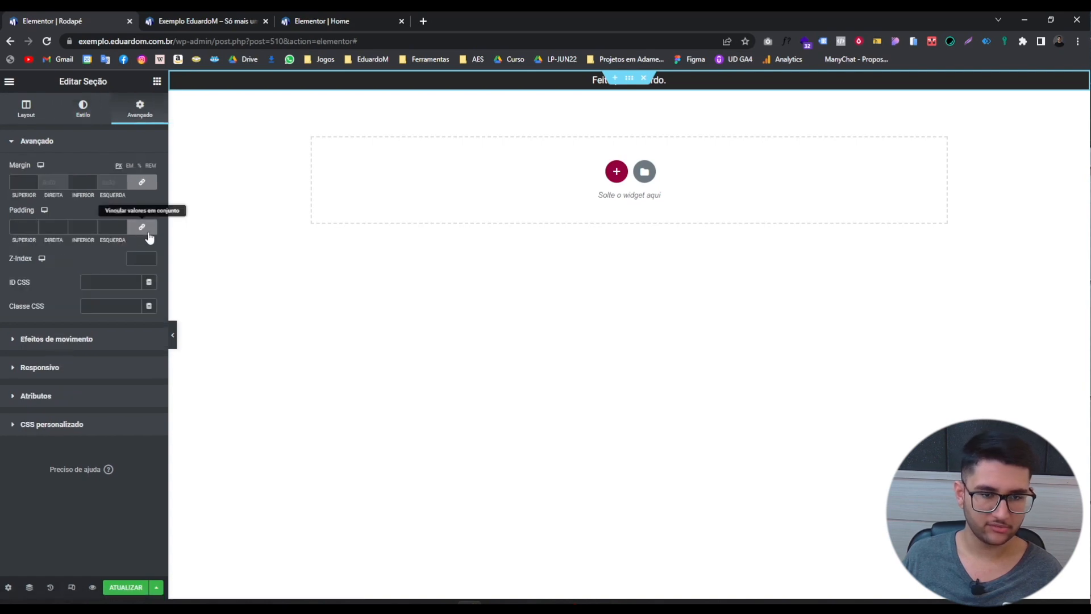
text(2)
key(Tab)
key(Tab)
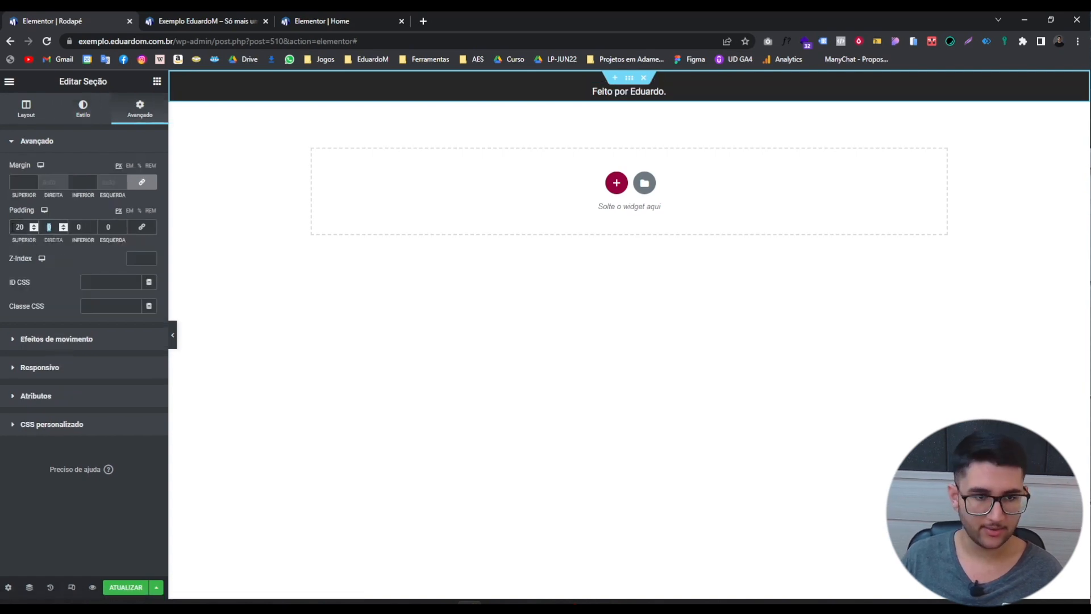
text(20)
click(126, 587)
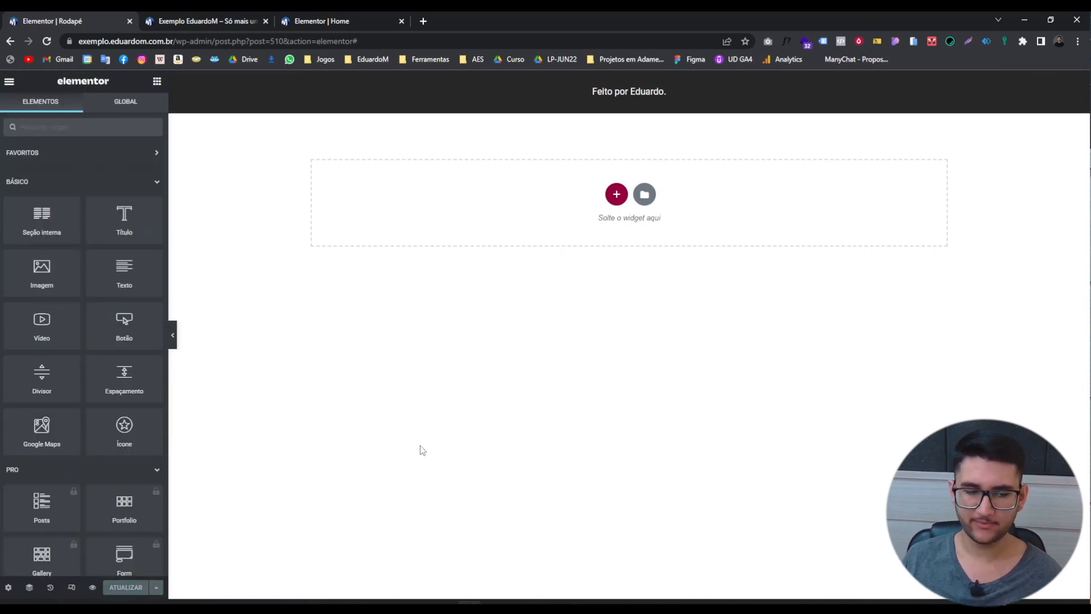
Reload the live home page and check the footer at the bottom of the page.
click(184, 15)
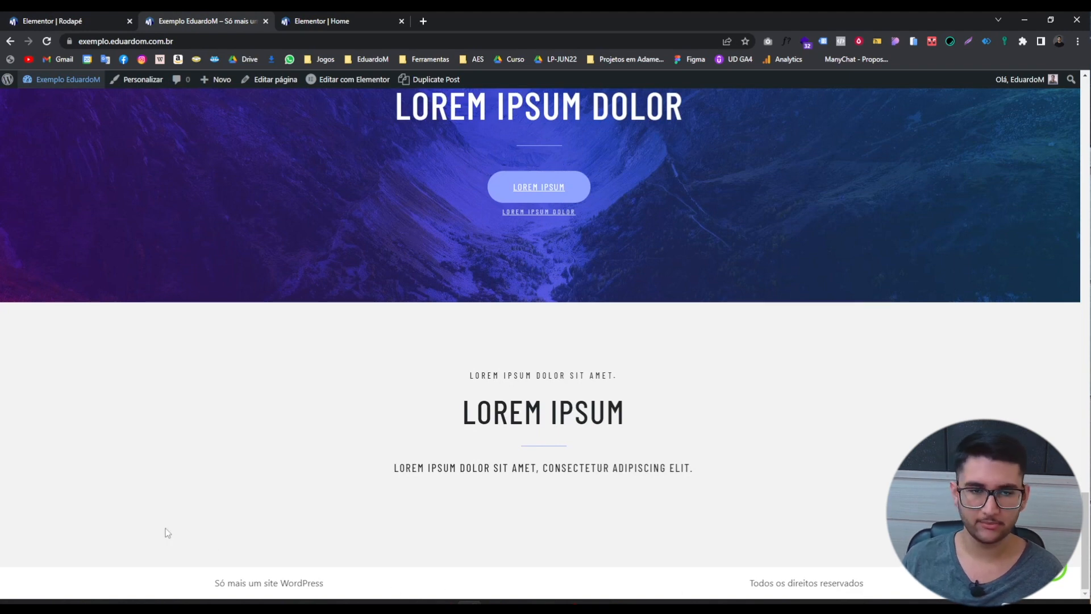
key(F5)
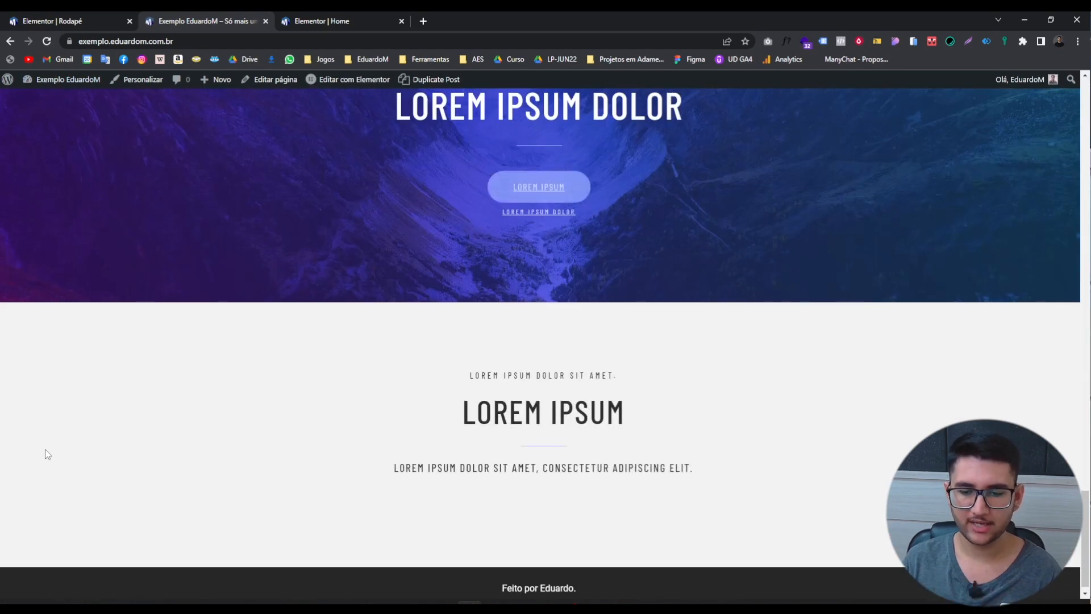
scroll(47, 454, down, 1)
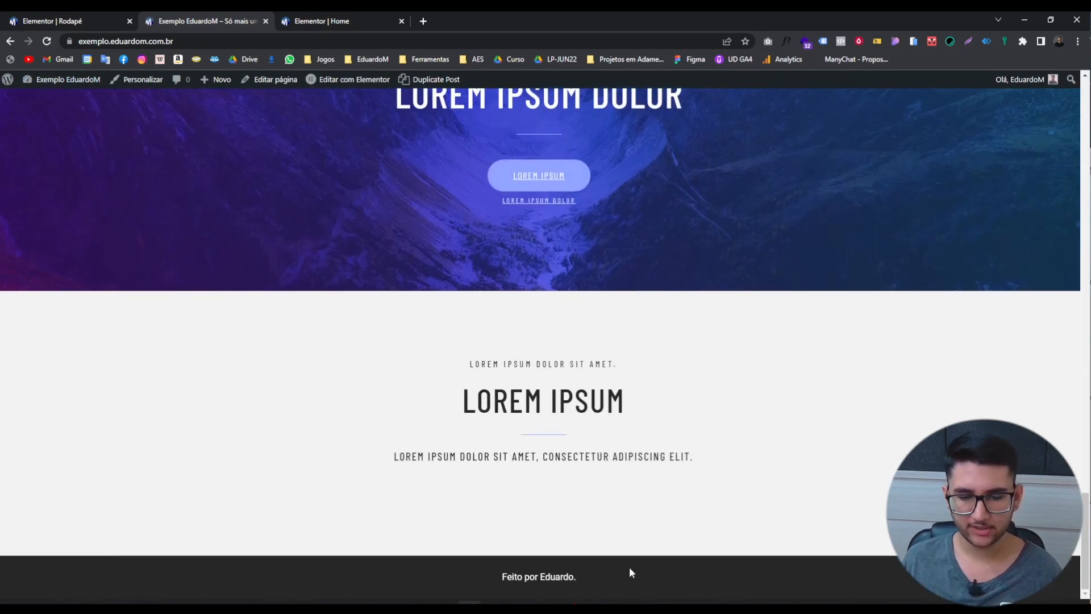